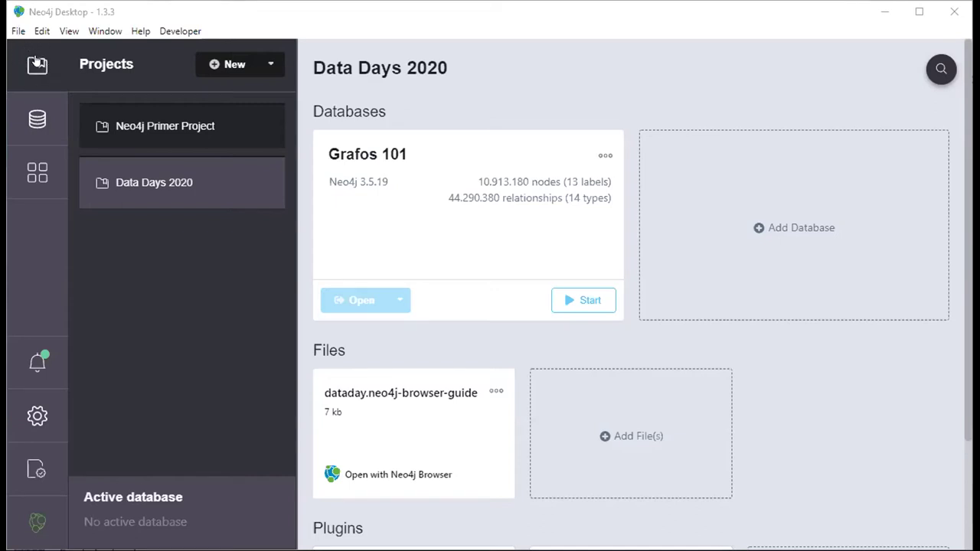
Collapse and reopen the projects panel, then switch to the Neo4j Primer Project
left_click(36, 61)
left_click(36, 62)
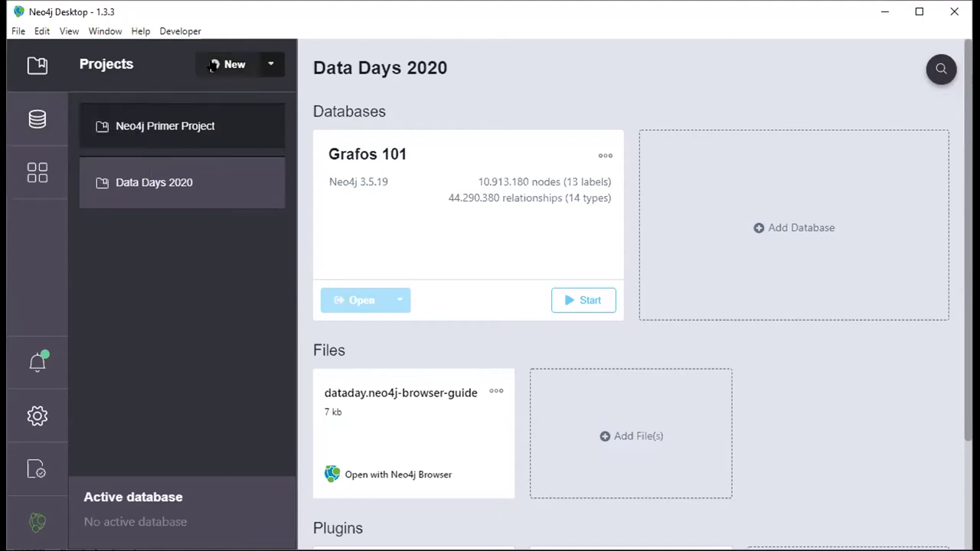
mouse_move(150, 188)
left_click(169, 124)
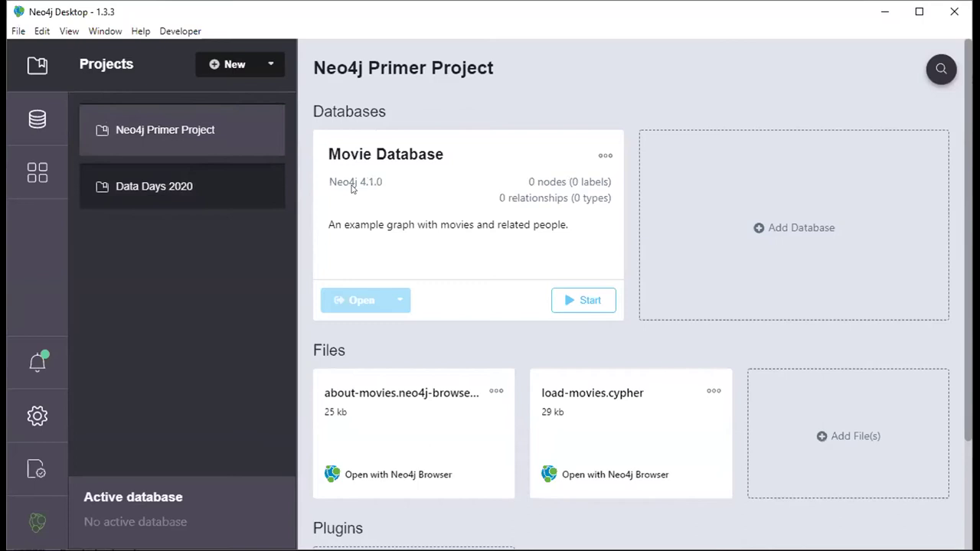
mouse_move(218, 121)
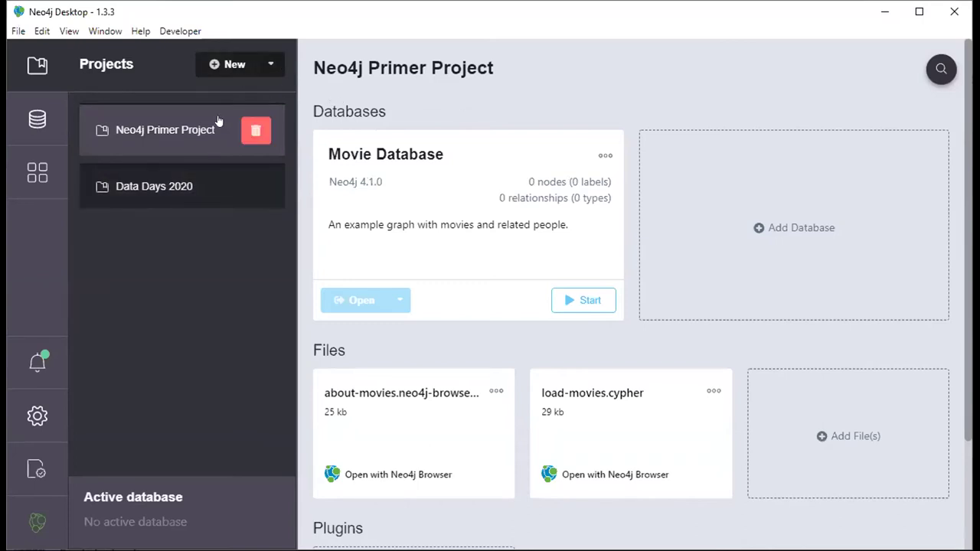
Create a new project and rename it 'Data Days 2020 Bizarro'
left_click(212, 65)
mouse_move(163, 238)
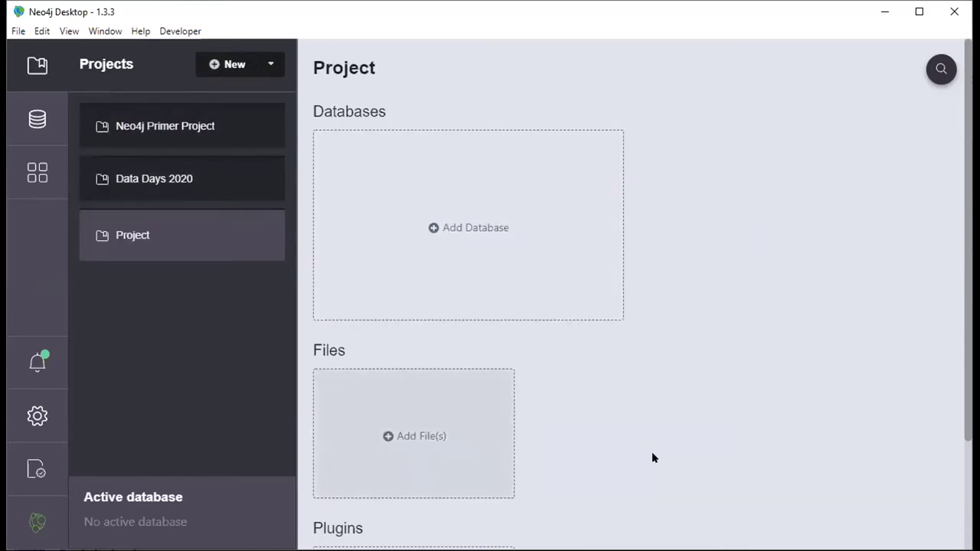
left_click(388, 67)
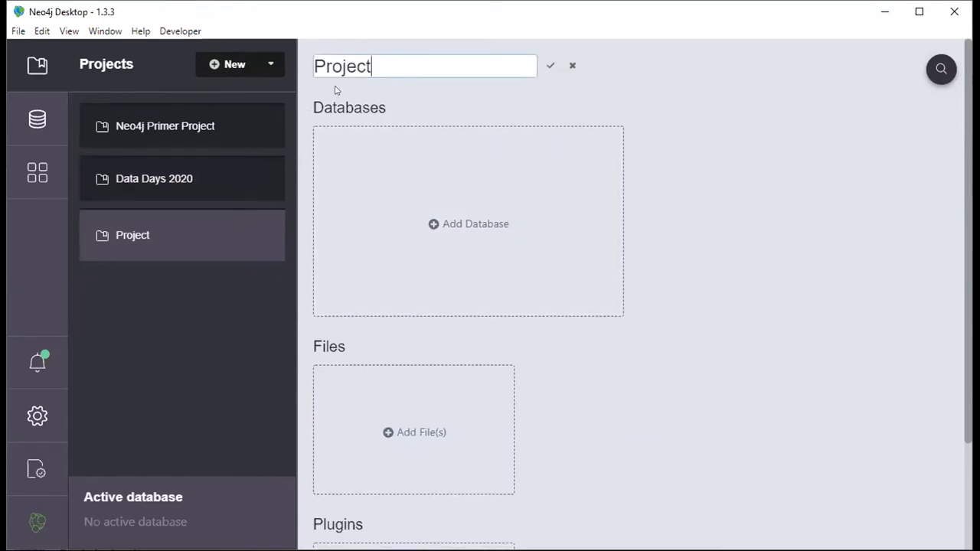
key("ctrl+a")
type("Da")
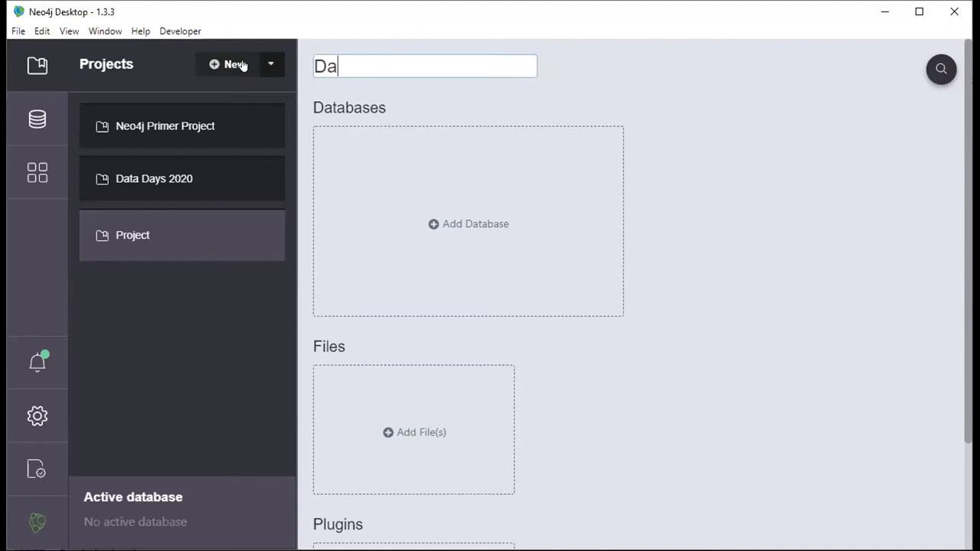
type("ta Days 2020 Bizarroo")
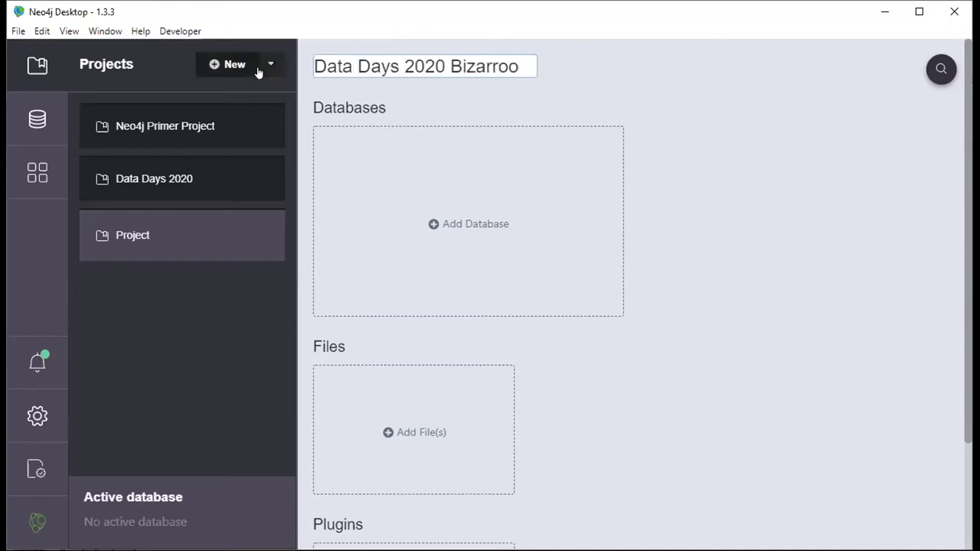
key("BackSpace")
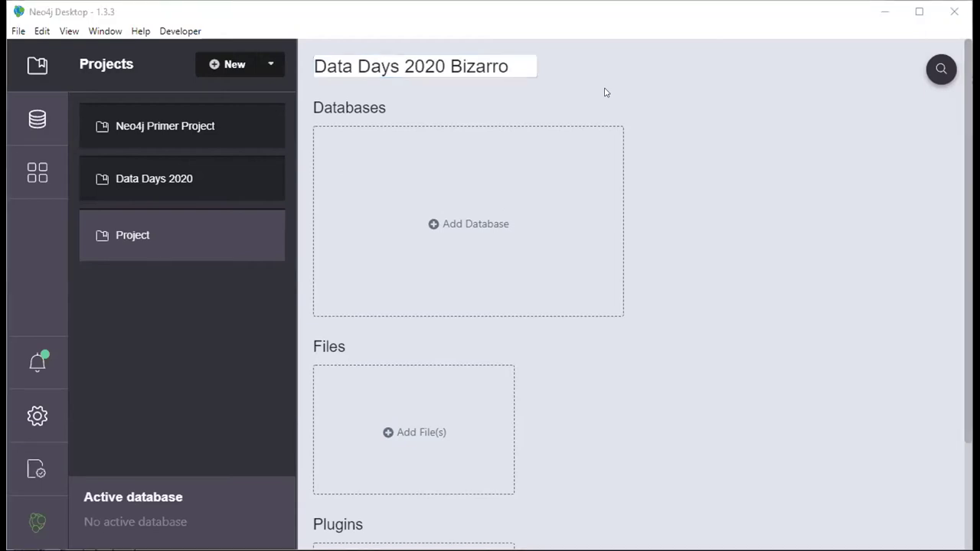
left_click(402, 128)
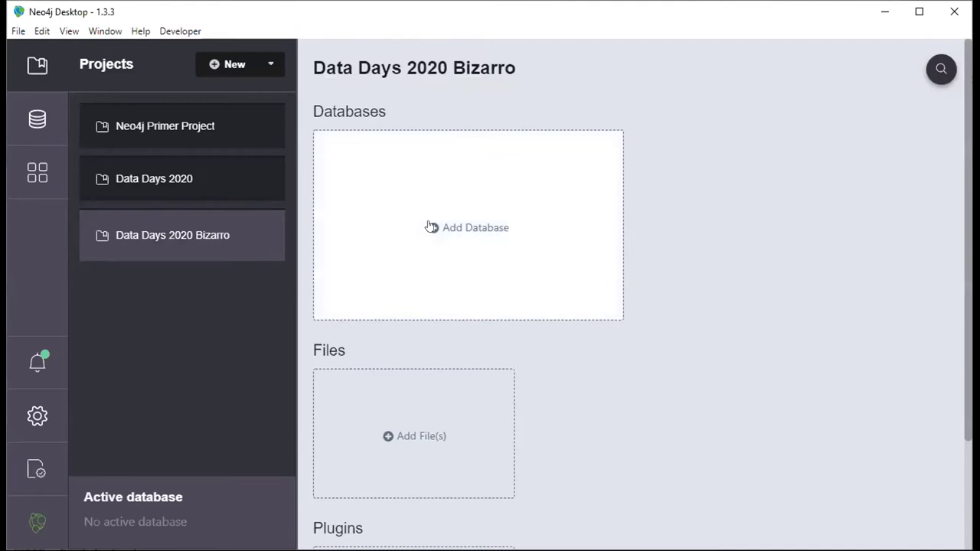
Start a new local database named 'Grafos 101' and enter its password
left_click(432, 227)
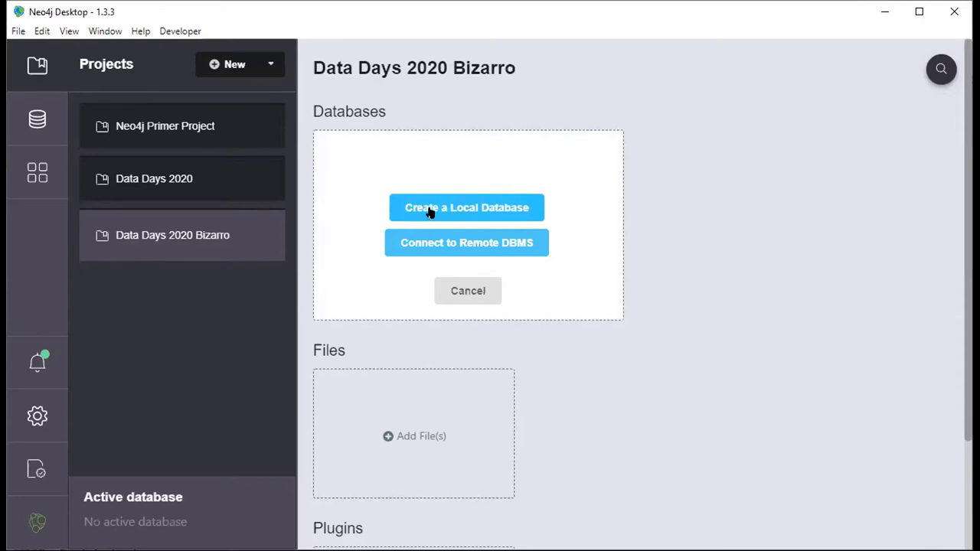
left_click(430, 213)
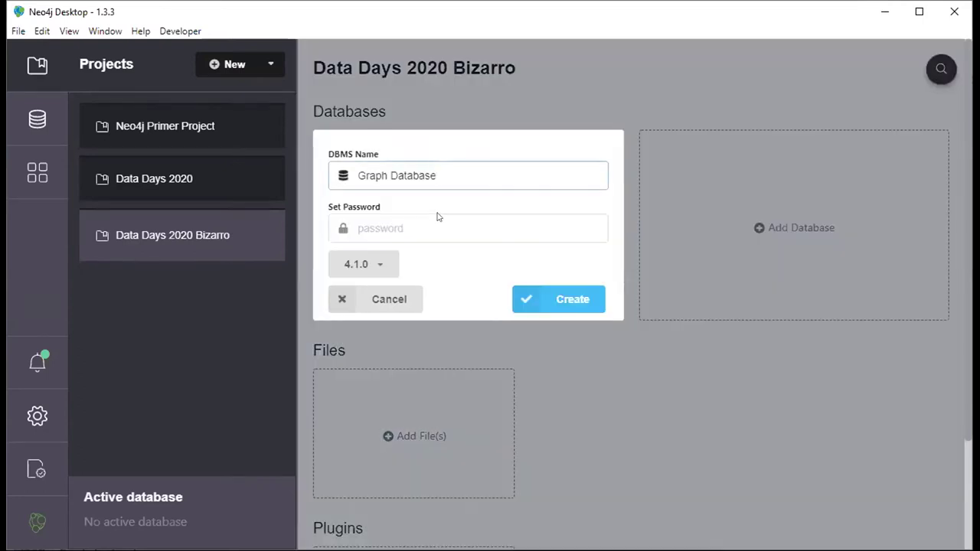
left_click_drag(455, 167, 329, 179)
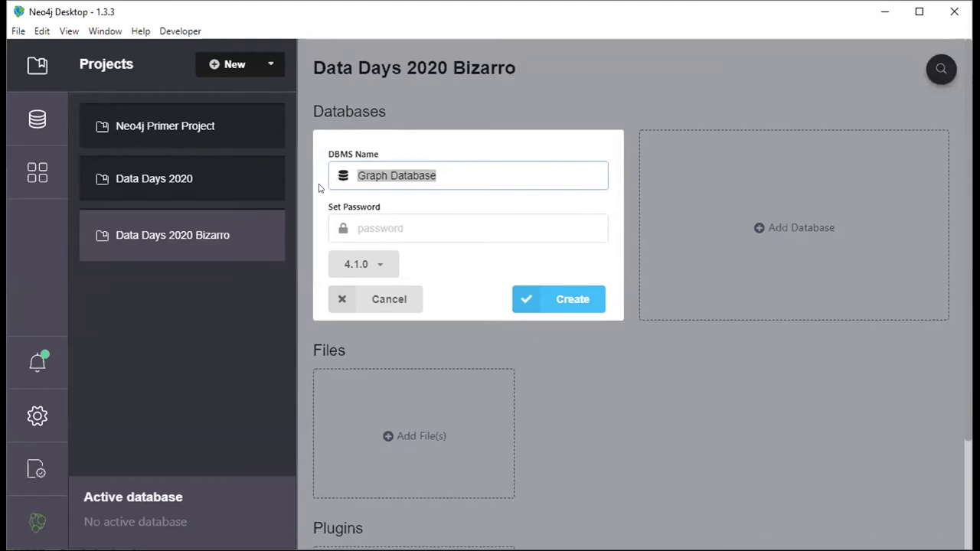
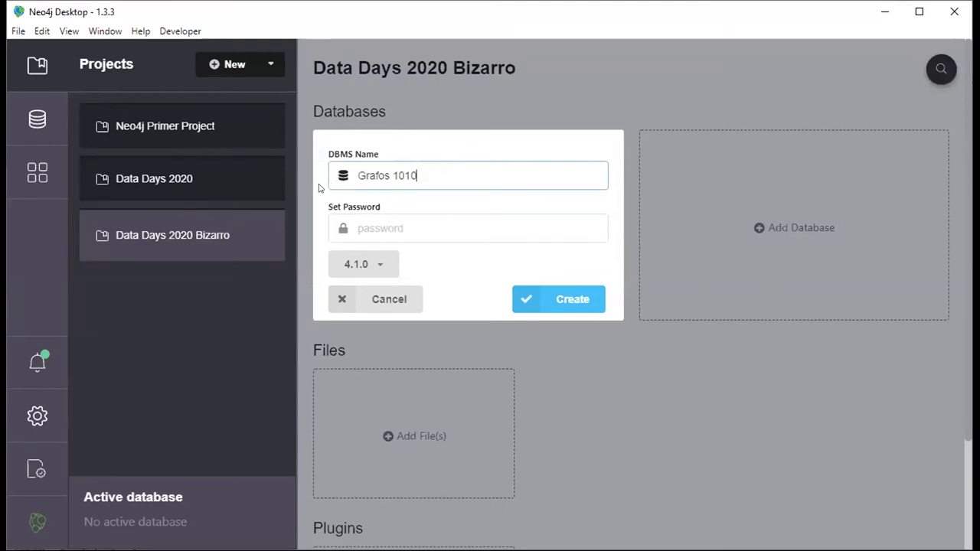
left_click(368, 228)
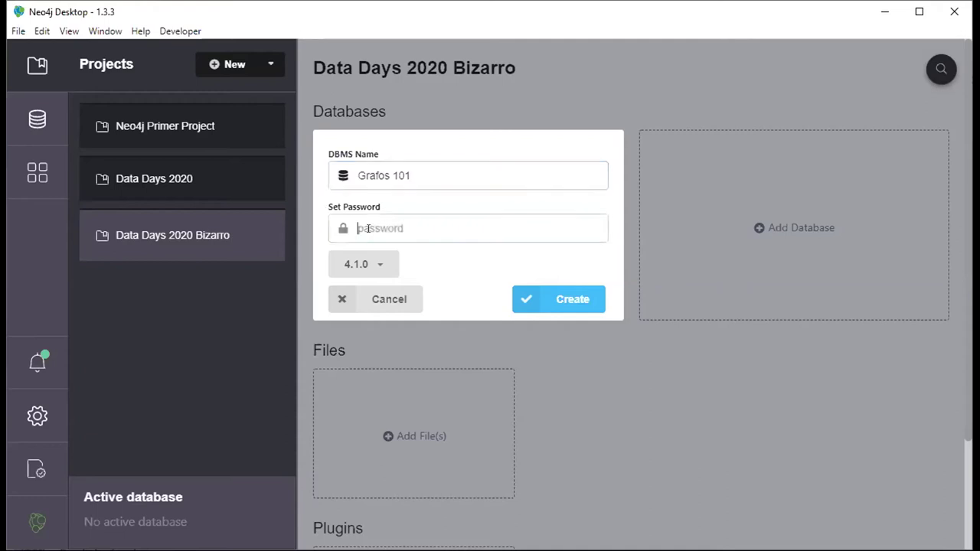
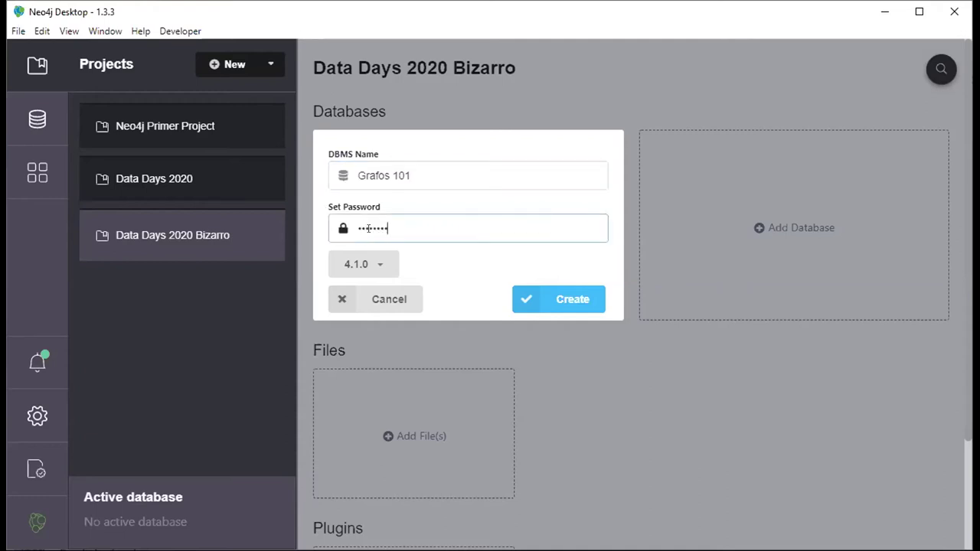
Choose Neo4j version 3.5.19 and create the database
left_click(380, 262)
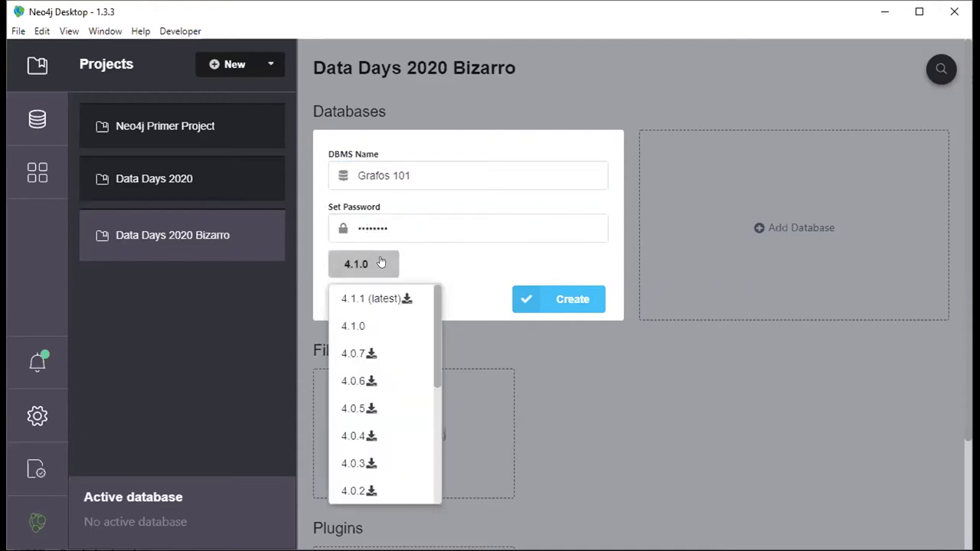
scroll(376, 276, "down", 5)
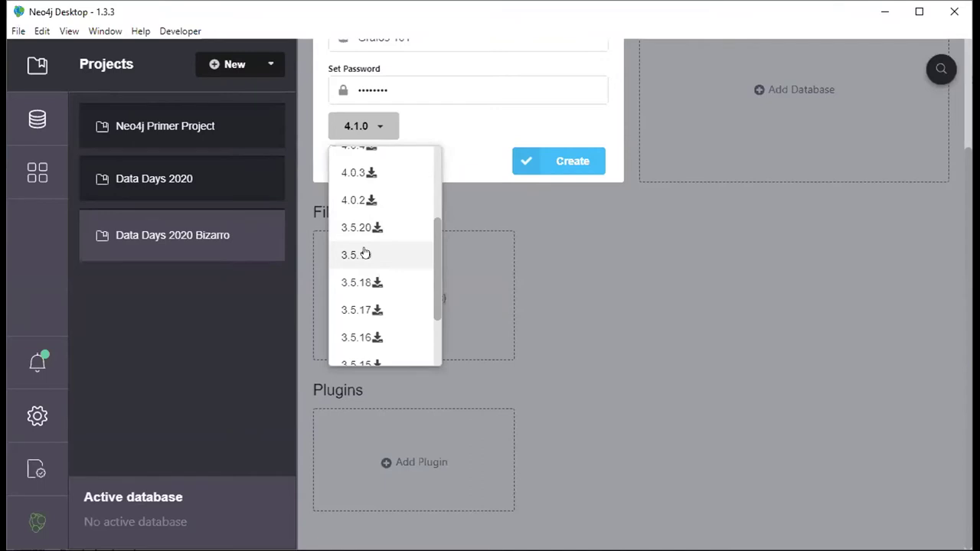
left_click(365, 253)
left_click(551, 160)
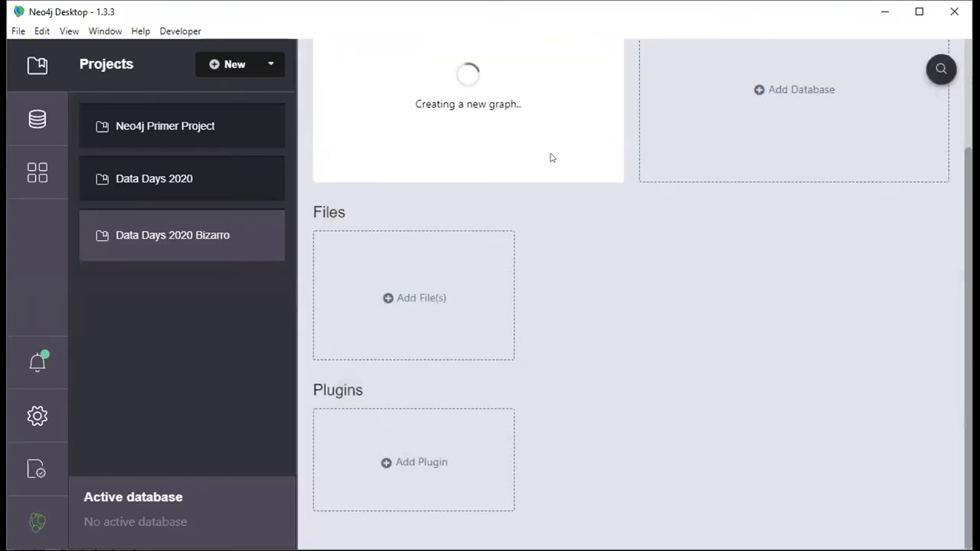
scroll(605, 238, "up", 2)
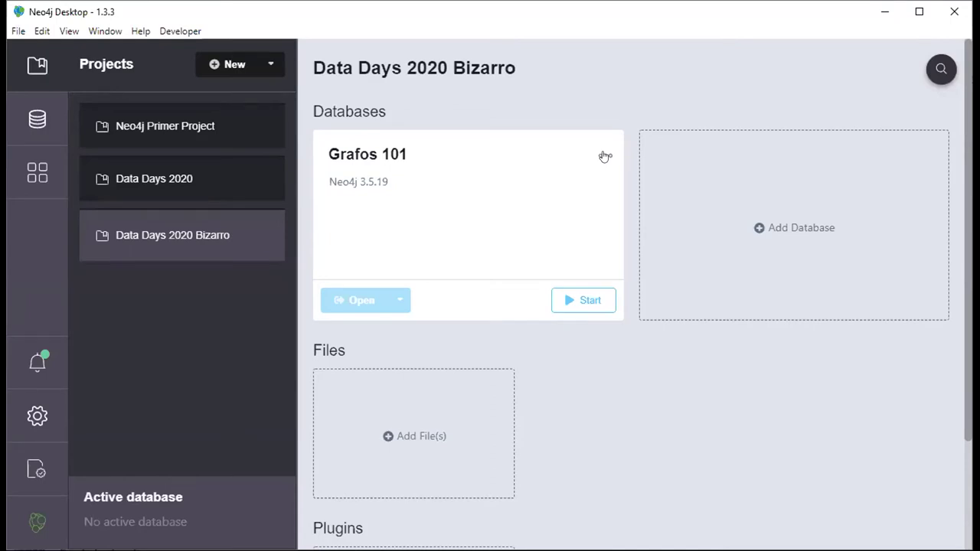
left_click(604, 156)
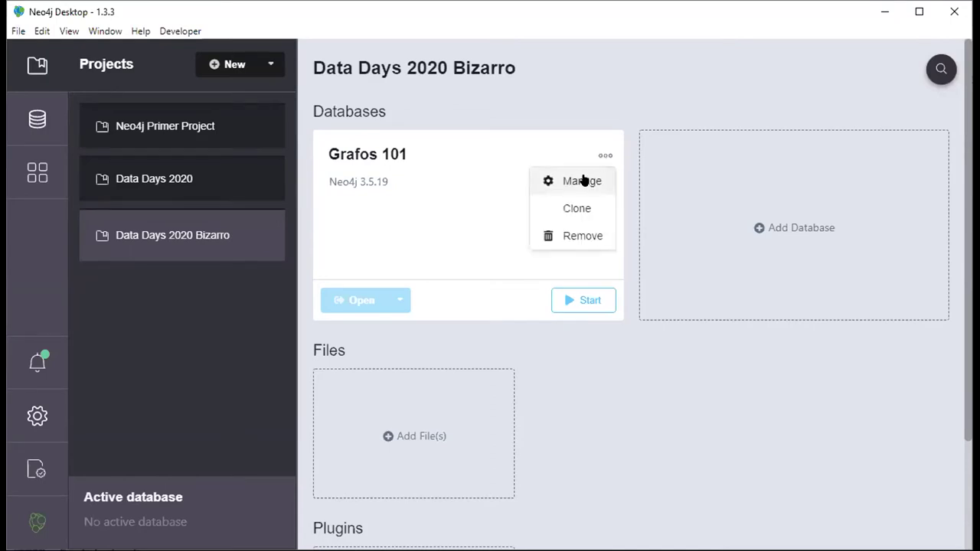
From the Grafos 101 Manage page, open its import folder in File Explorer and restore the window
left_click(579, 180)
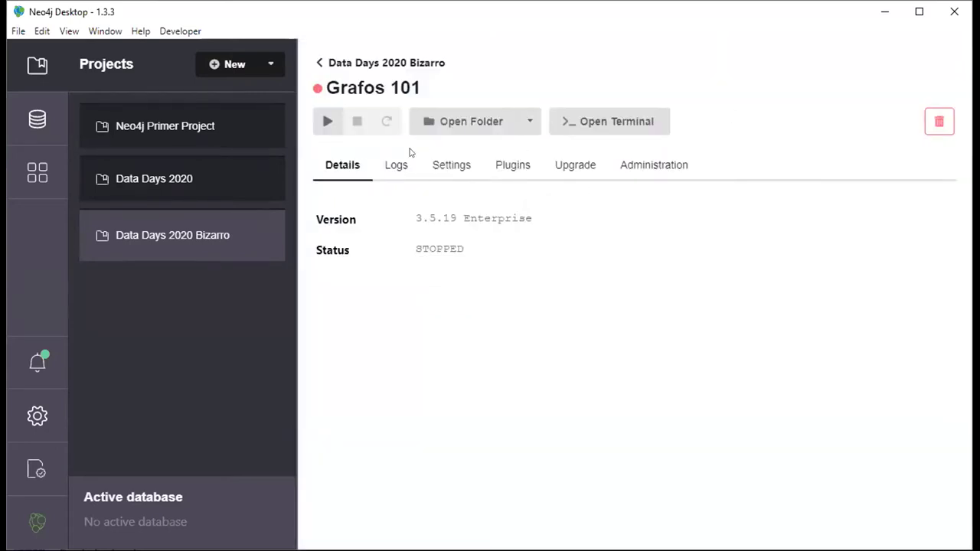
left_click(527, 121)
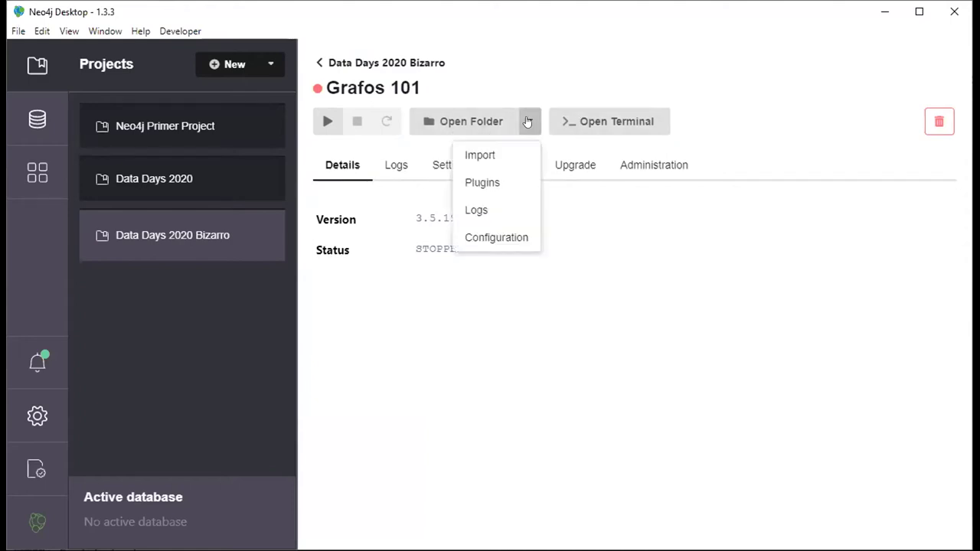
left_click(488, 156)
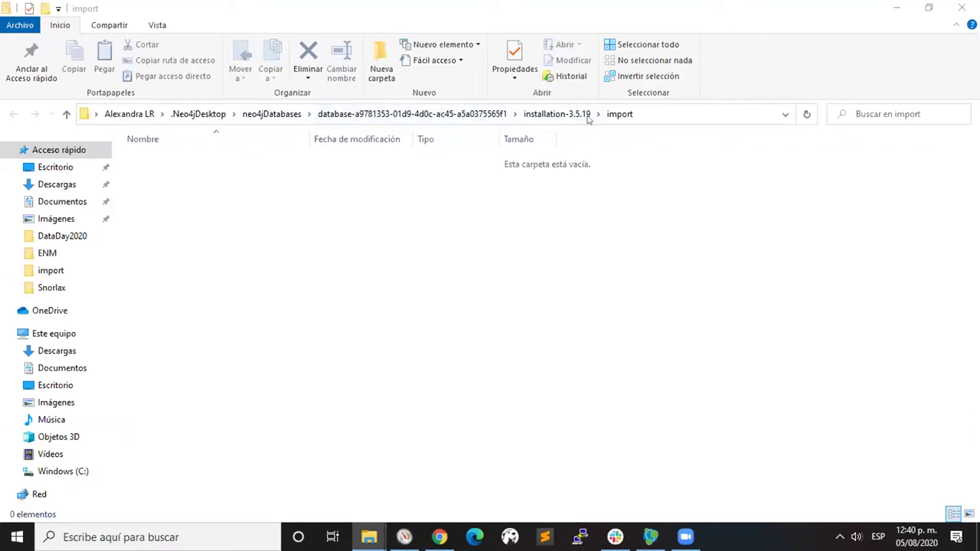
double_click(450, 27)
Snap the import folder window to the right and the Descargas window to the left
key("super+Right")
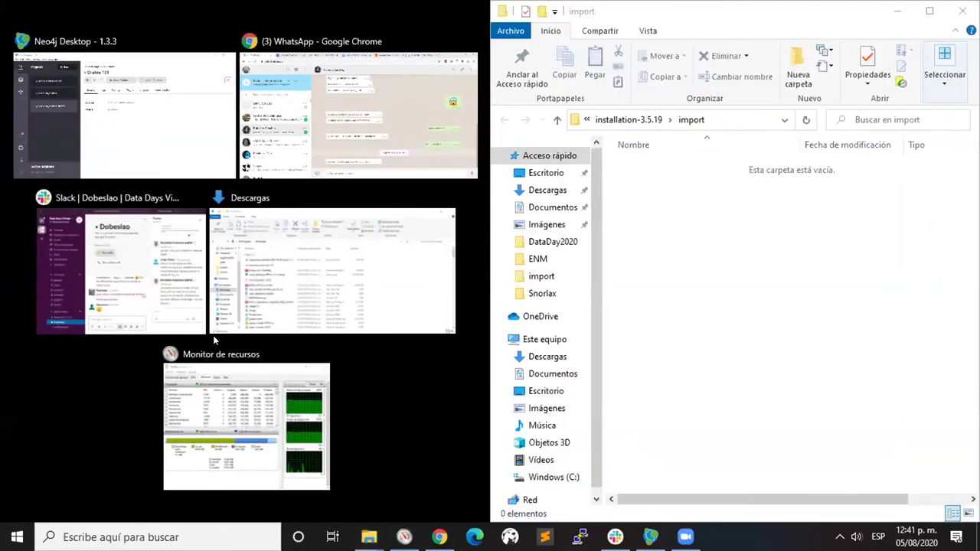
left_click(369, 537)
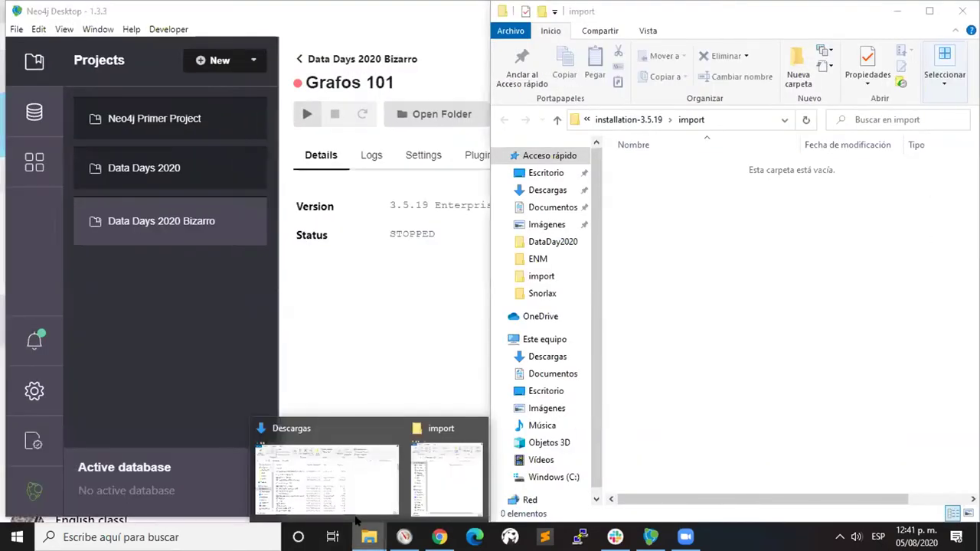
left_click(327, 475)
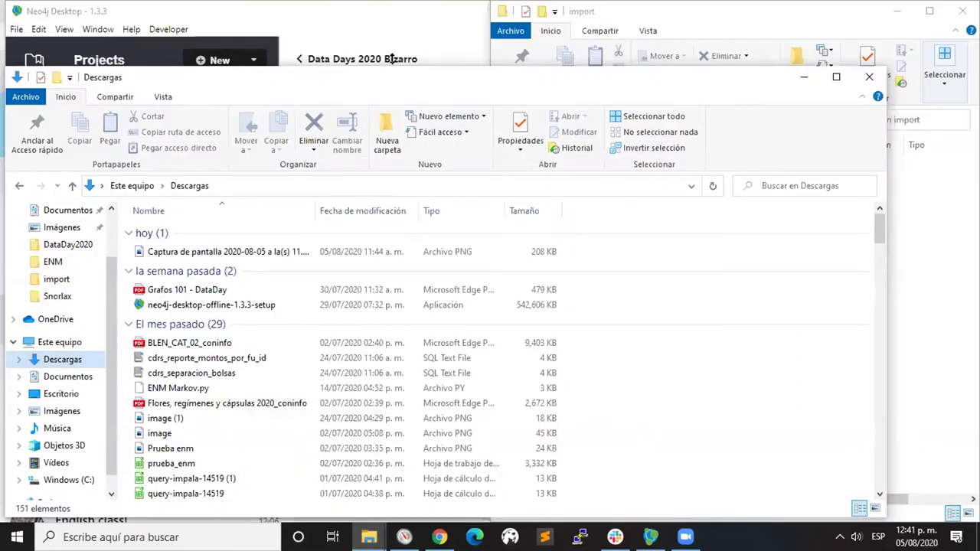
left_click_drag(4, 64, 1, 64)
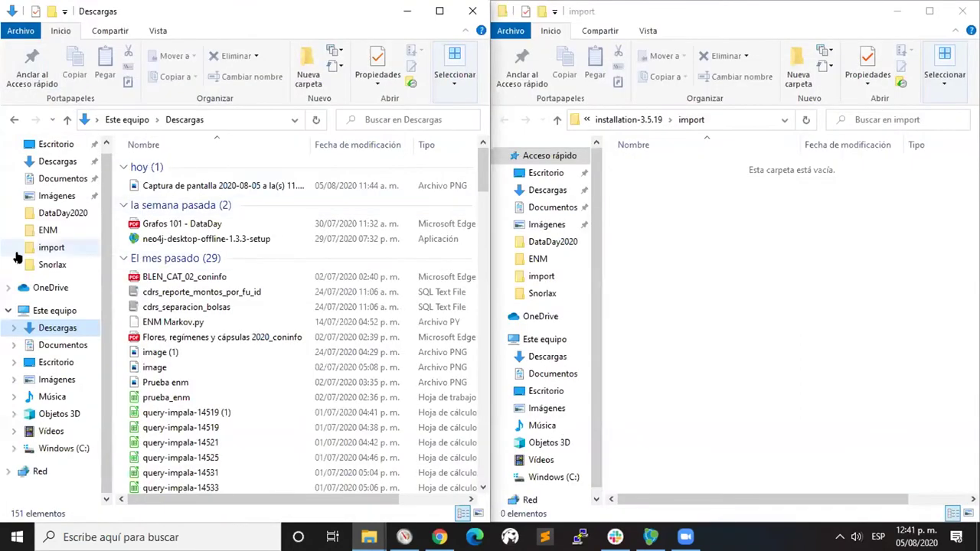
Drag the nodes and rels folders from DataDay2020 into the import folder
left_click(55, 214)
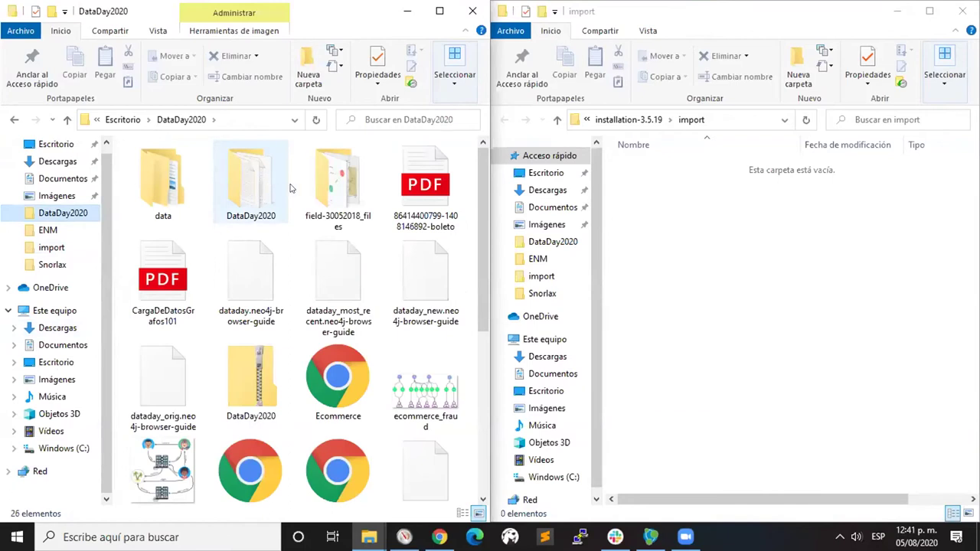
scroll(290, 188, "down", 1)
scroll(290, 188, "up", 1)
double_click(247, 195)
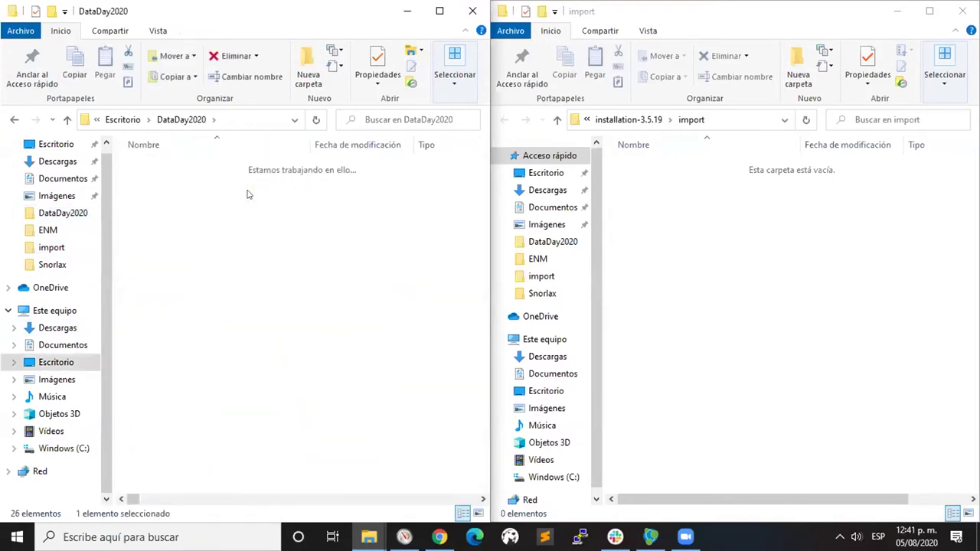
left_click(153, 165)
left_click(147, 181, "shift")
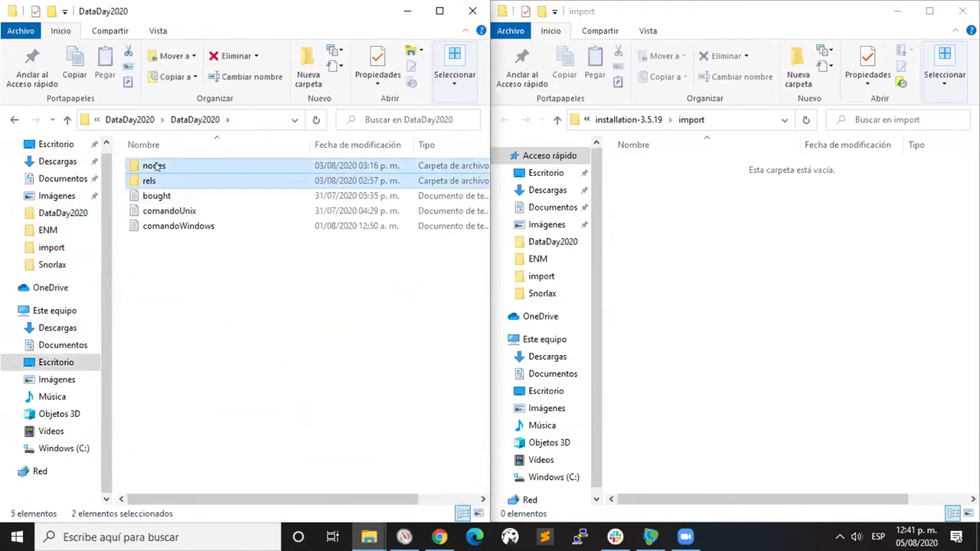
left_click_drag(157, 167, 718, 215)
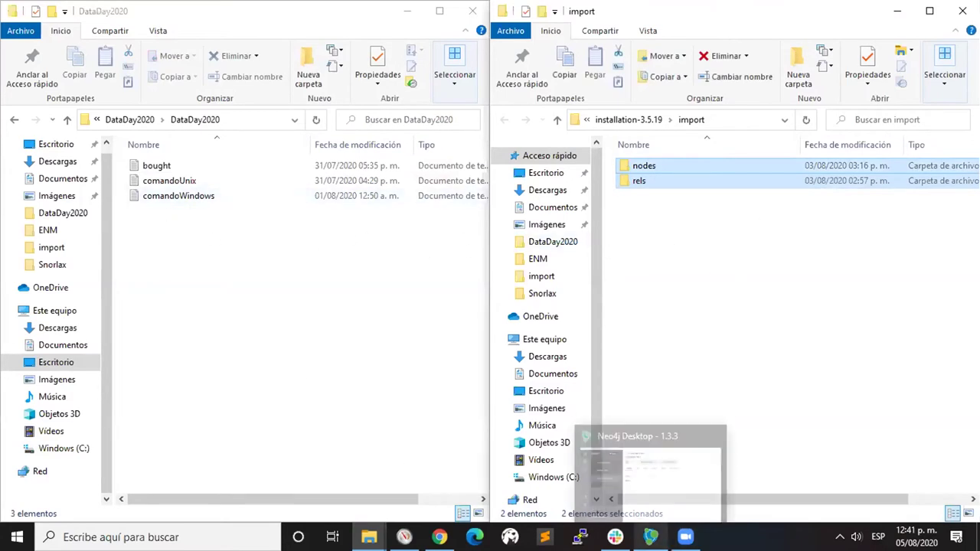
left_click(650, 537)
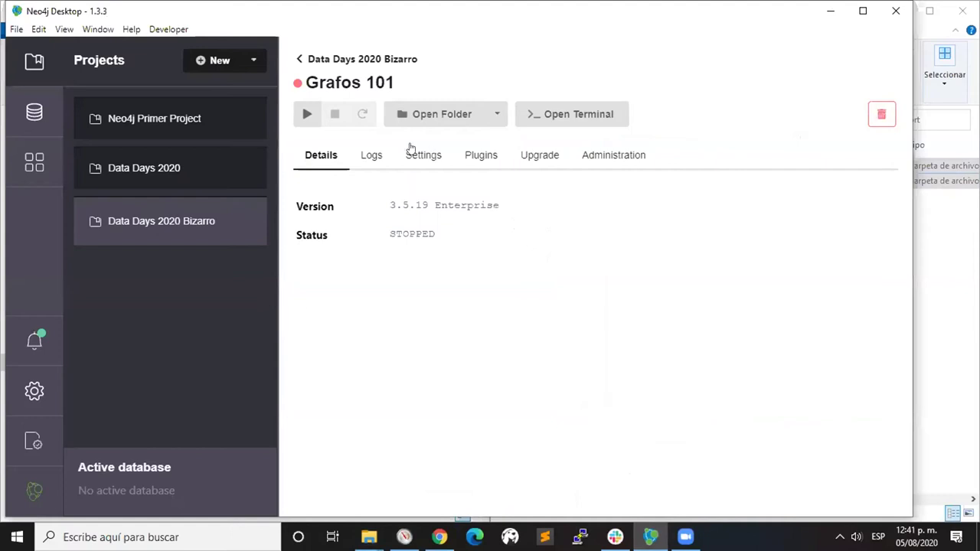
Open a terminal at the Grafos 101 installation folder and bring back DataDay2020, selecting comandoWindows
left_click(532, 120)
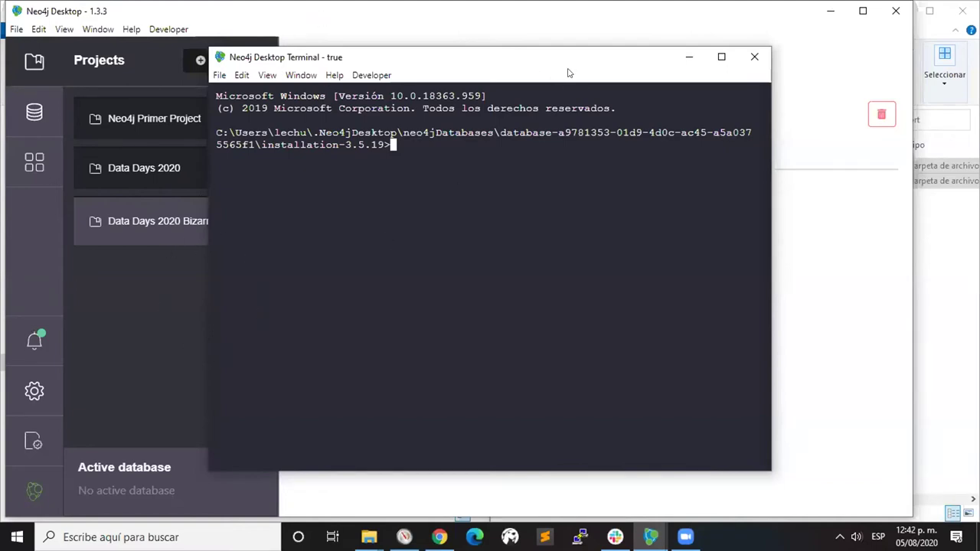
left_click_drag(604, 63, 683, 53)
left_click(369, 536)
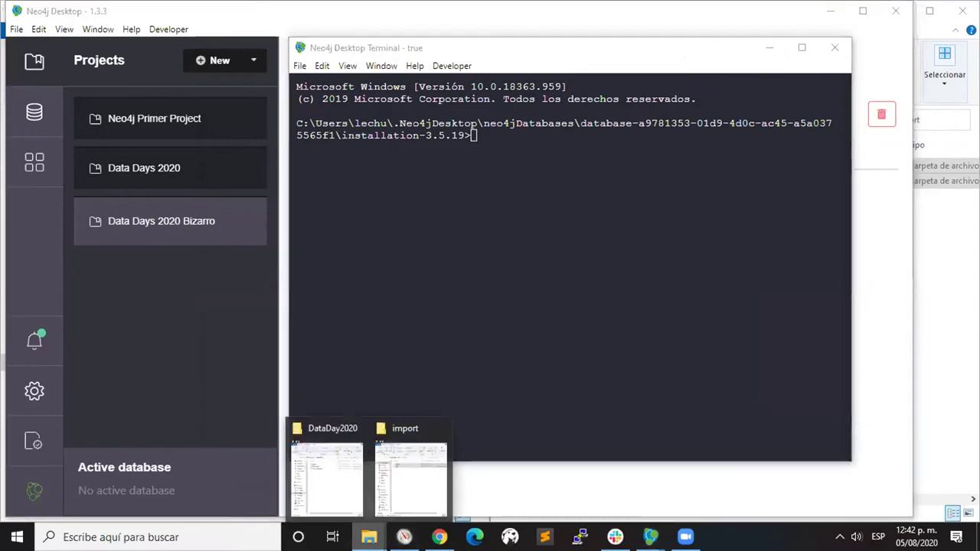
left_click(344, 488)
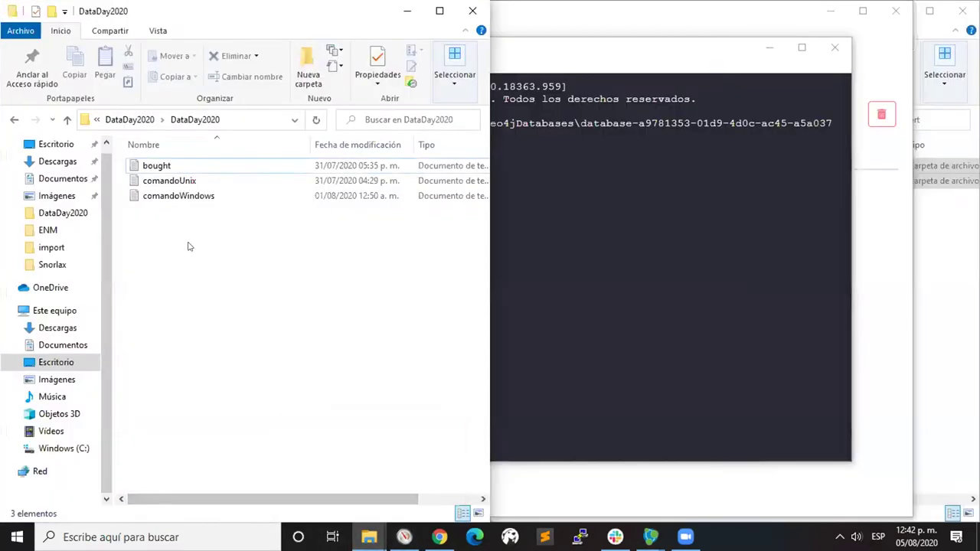
left_click(152, 196)
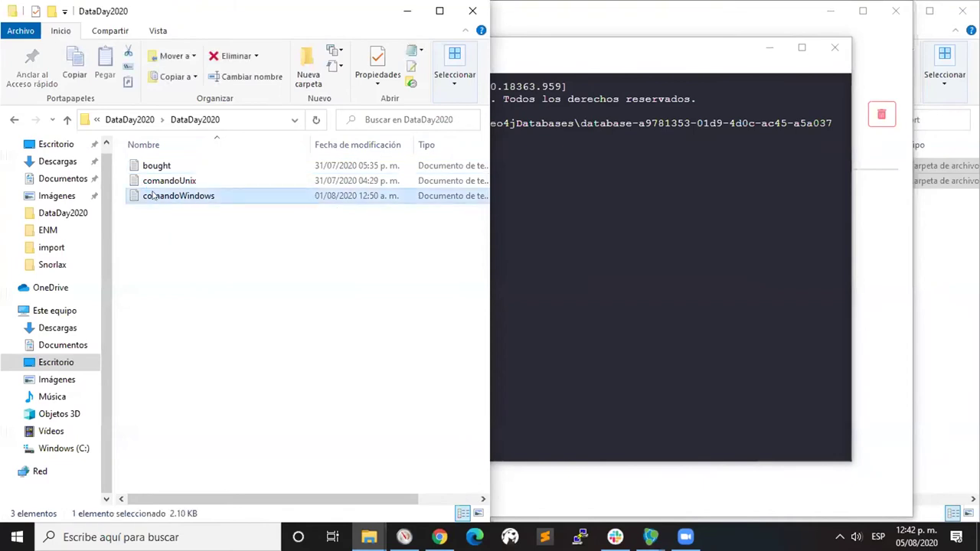
Open comandoWindows.txt in Sublime Text, copy the whole neo4j-admin import command, and return to the terminal
right_click(153, 196)
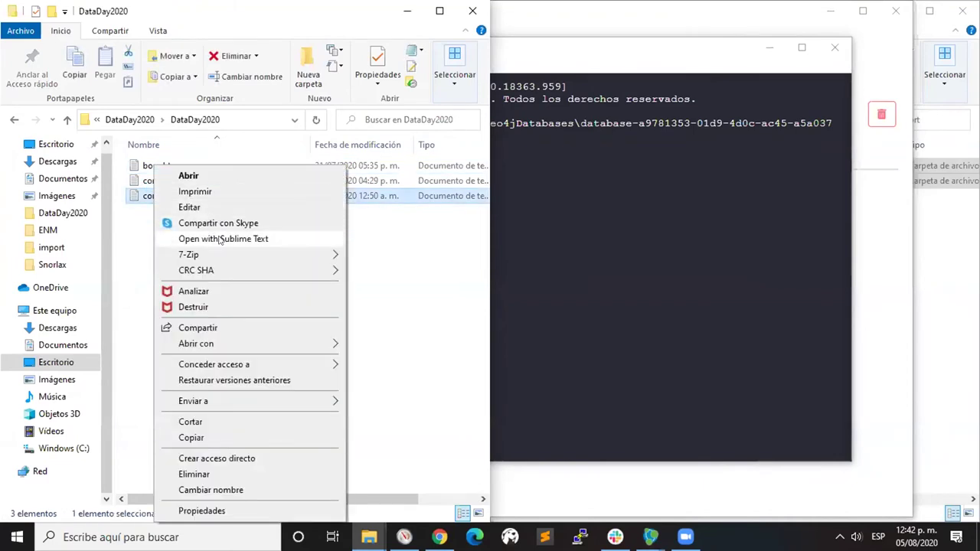
left_click(222, 239)
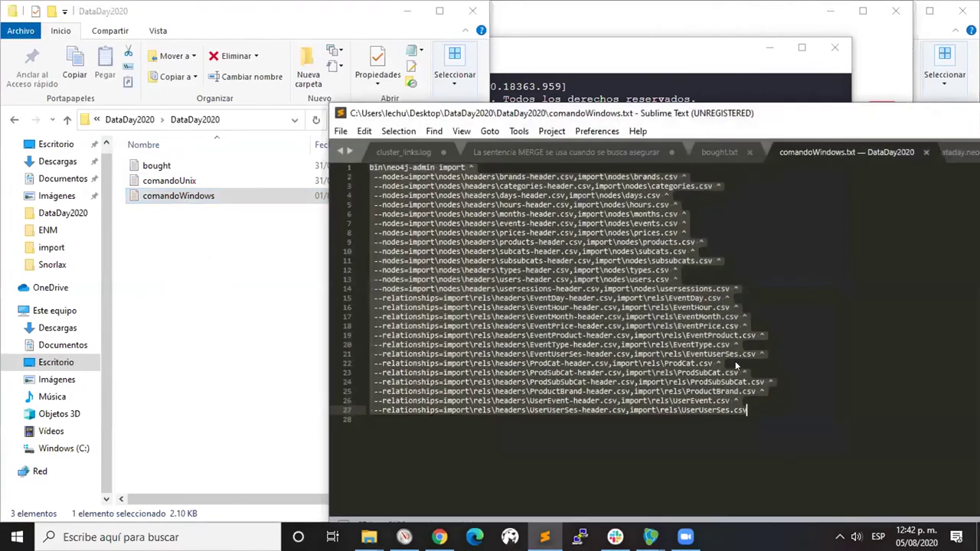
left_click_drag(764, 411, 337, 152)
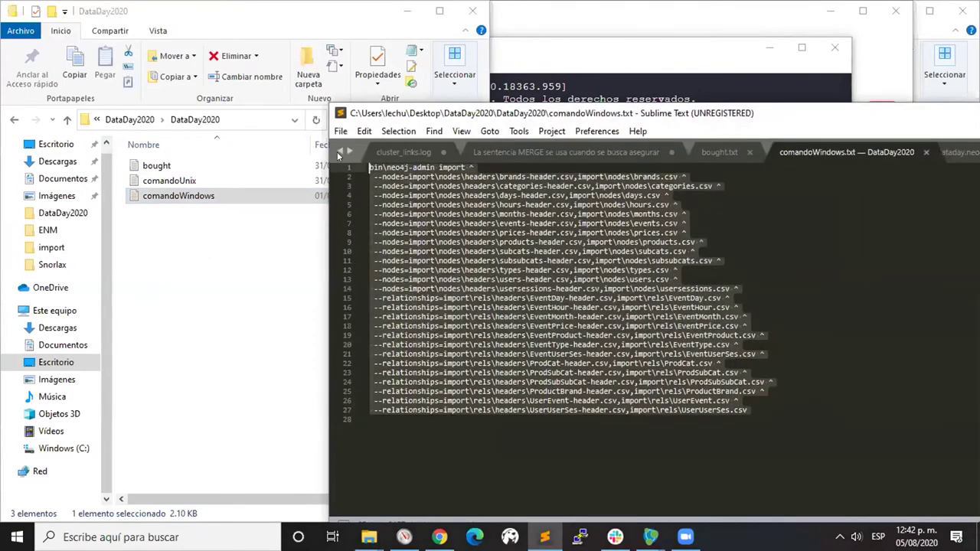
left_click(610, 66)
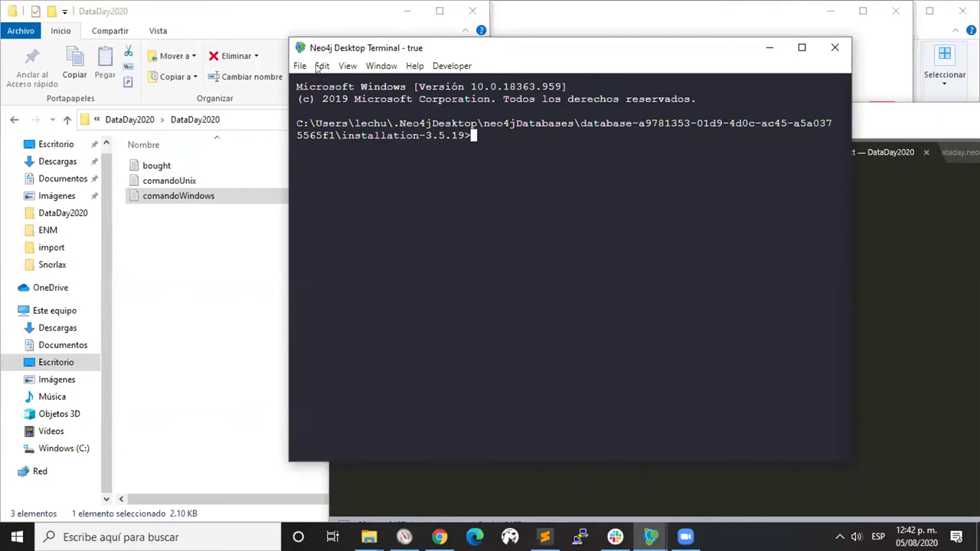
left_click(319, 66)
Paste the multi-line neo4j-admin import command into the terminal and bring Neo4j Desktop forward
left_click(338, 119)
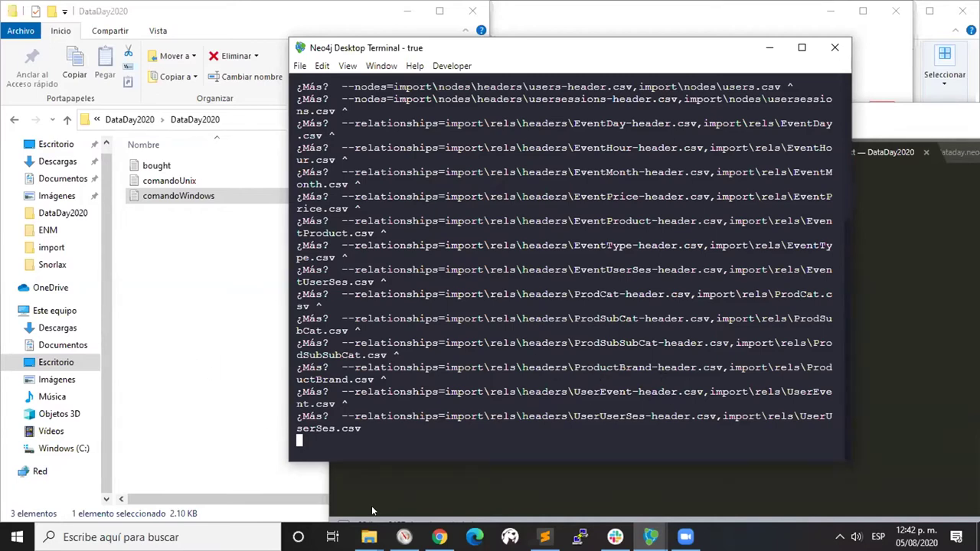
left_click(889, 68)
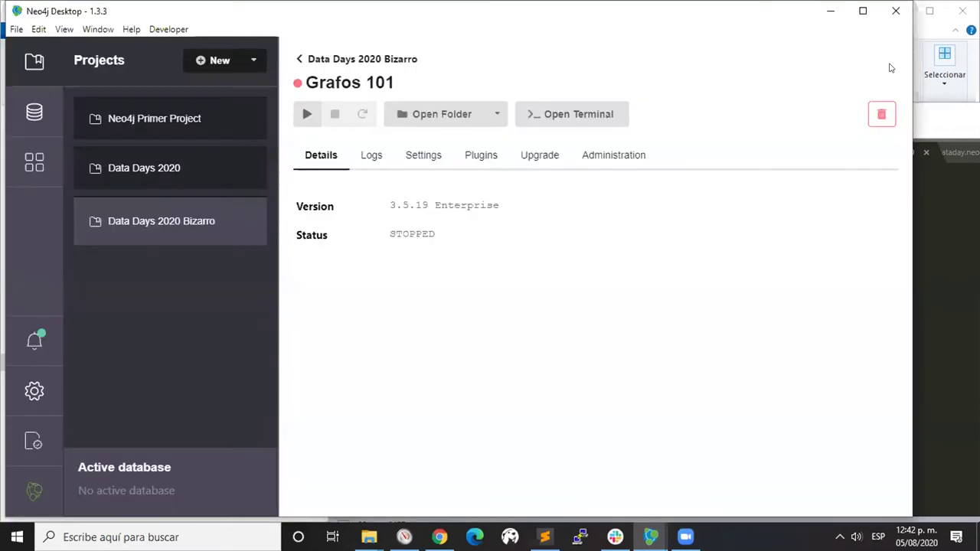
Go back to the Data Days 2020 Bizarro page, browse the Plugins list, and close it
left_click(297, 60)
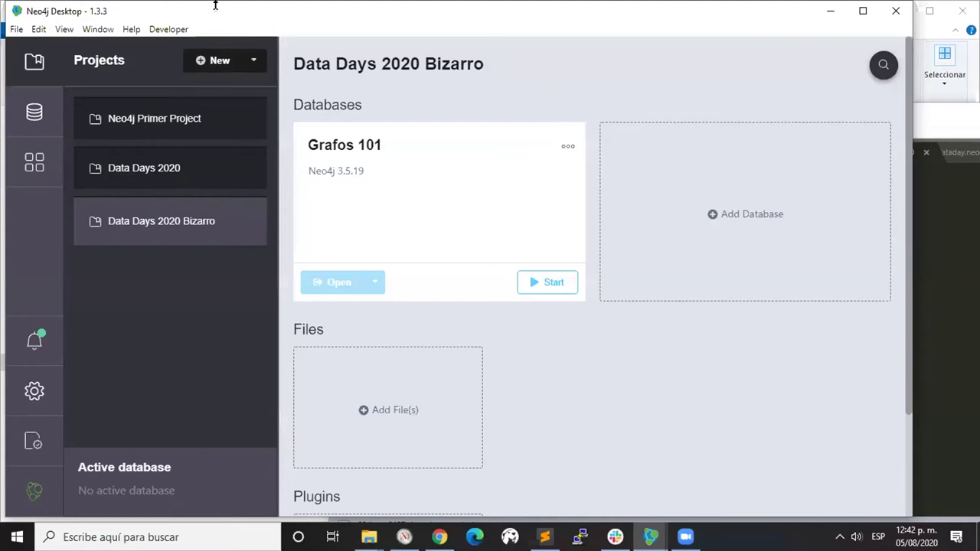
scroll(330, 327, "down", 1)
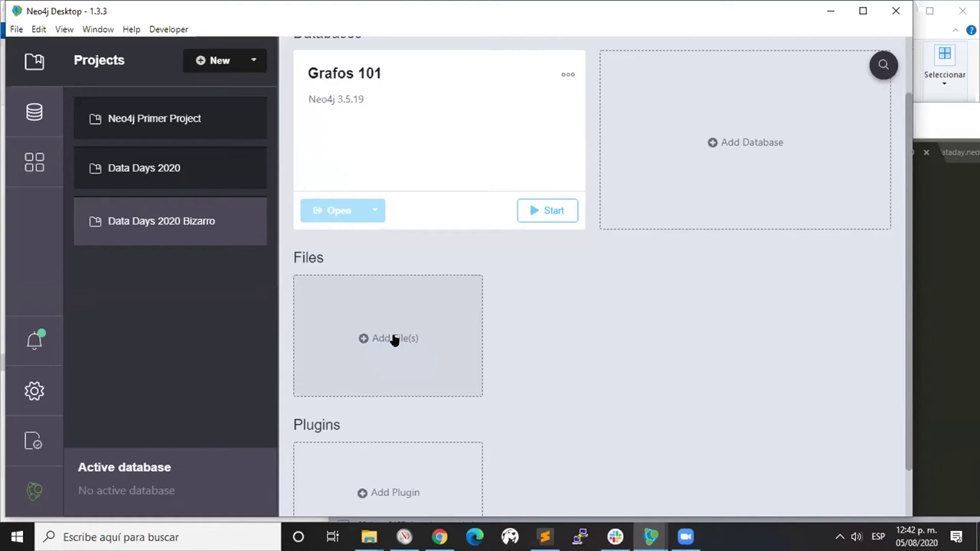
scroll(395, 341, "down", 1)
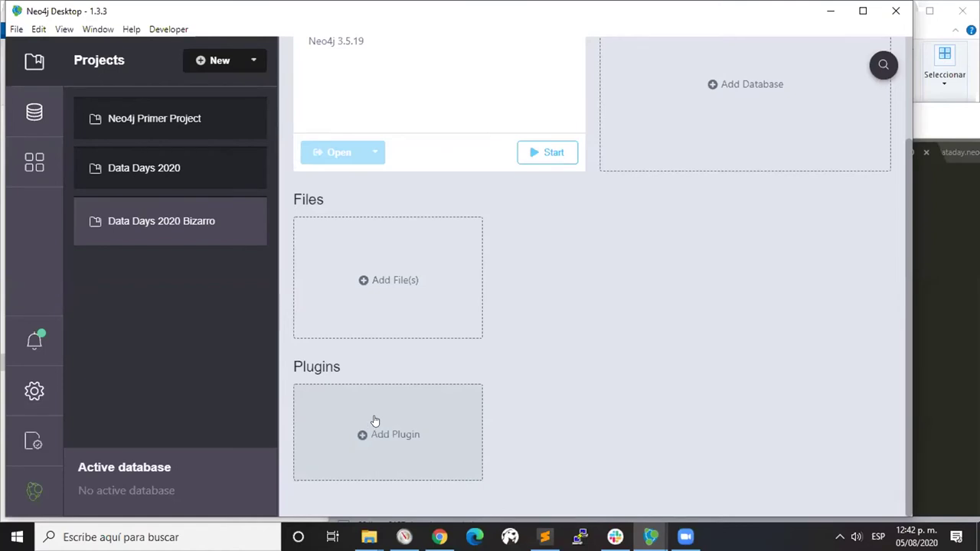
left_click(355, 435)
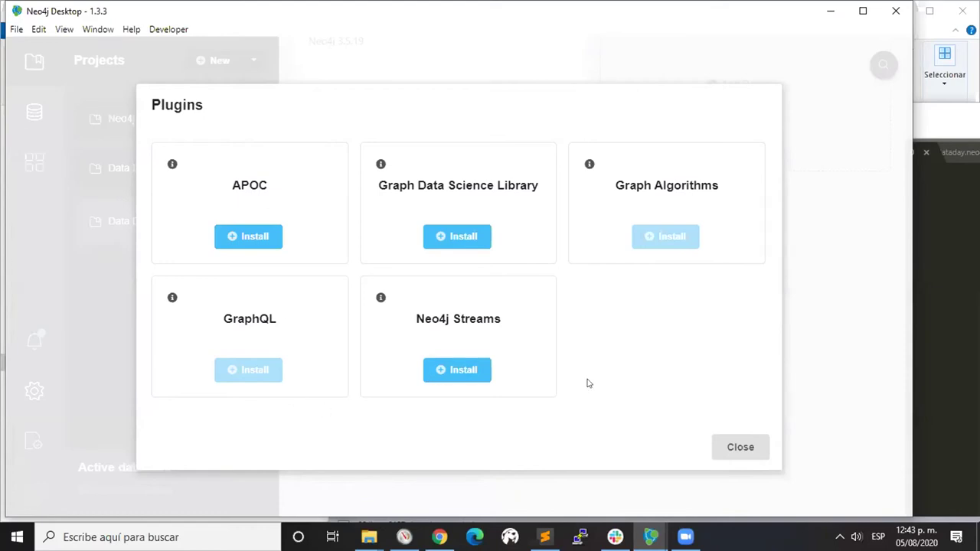
left_click(740, 446)
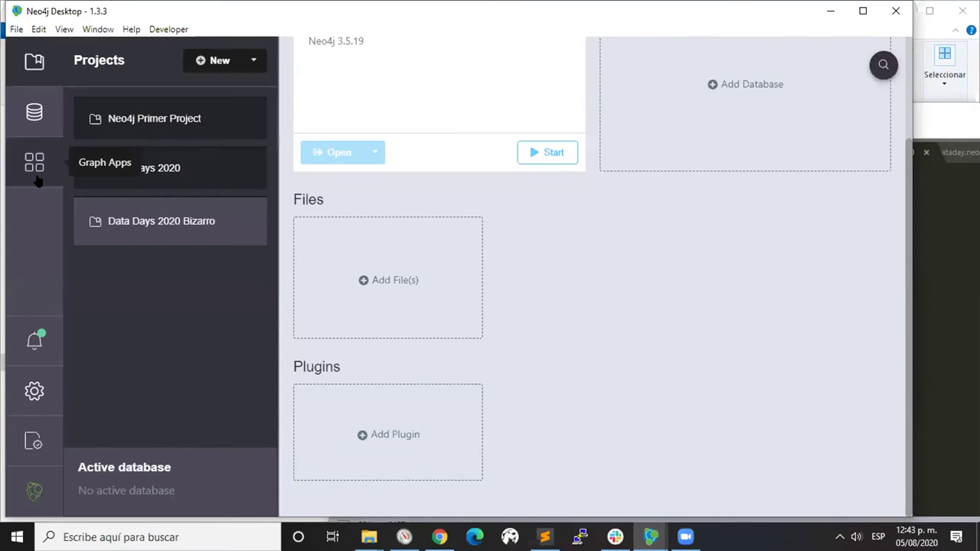
left_click(35, 179)
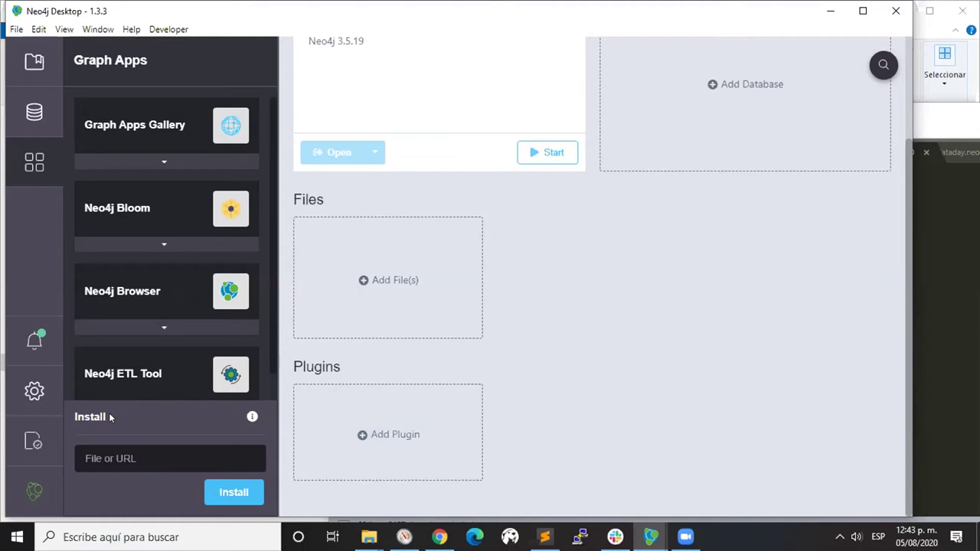
Scroll through the Graph Apps list of Neo4j Bloom, Neo4j Browser and Neo4j ETL Tool
scroll(111, 373, "down", 1)
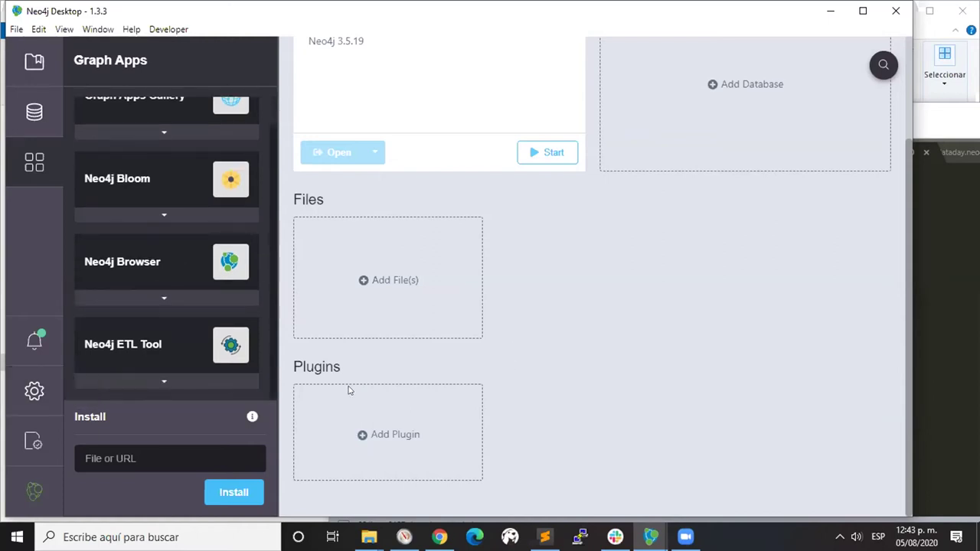
scroll(589, 332, "up", 3)
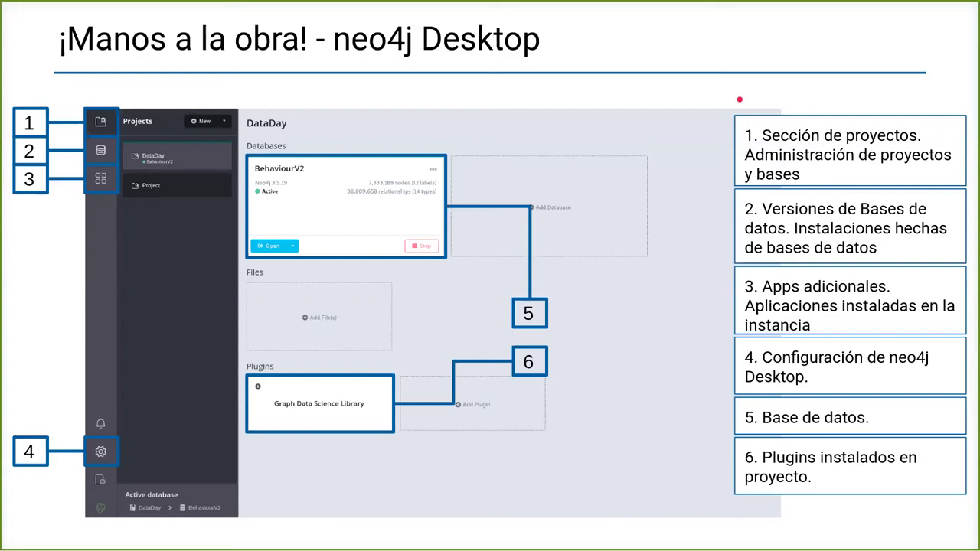
Move to the 'Carga de Datos' slide showing Import tool, Pentaho Data Integration and LOAD CSV
key("Right")
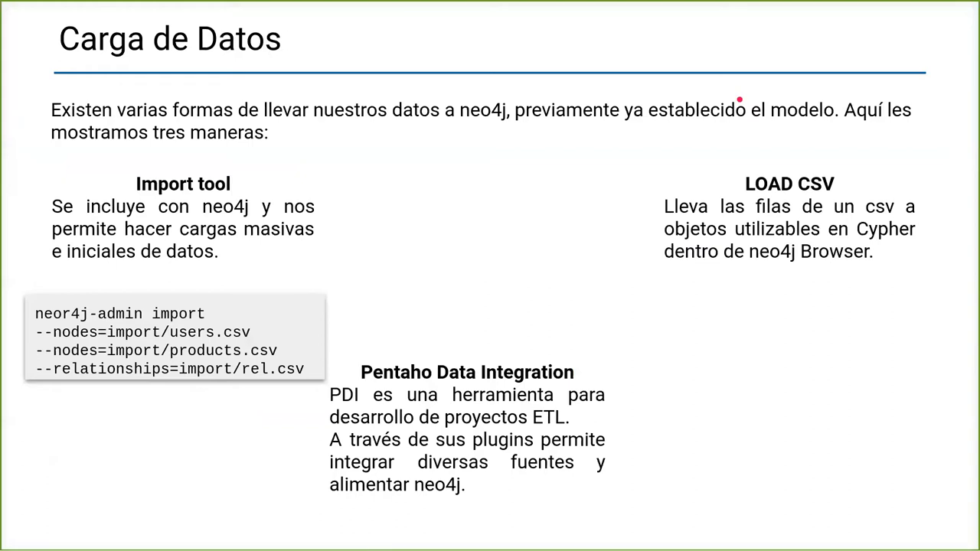
key("Right")
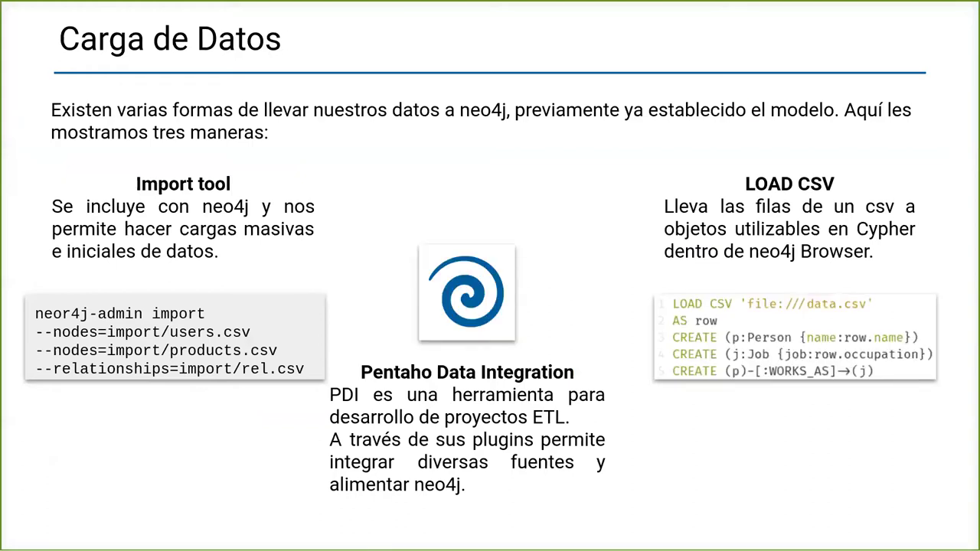
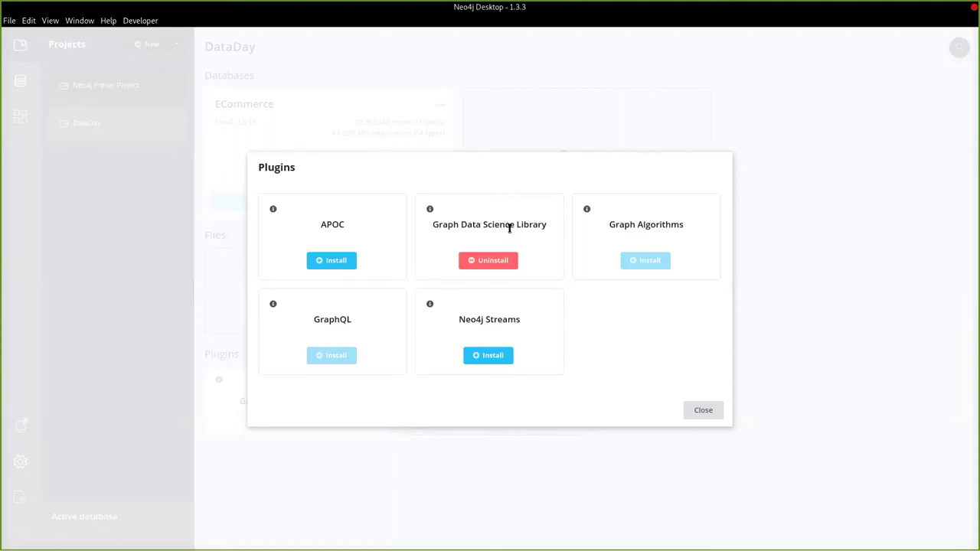
Close the Plugins dialog and start the ECommerce database
left_click(718, 414)
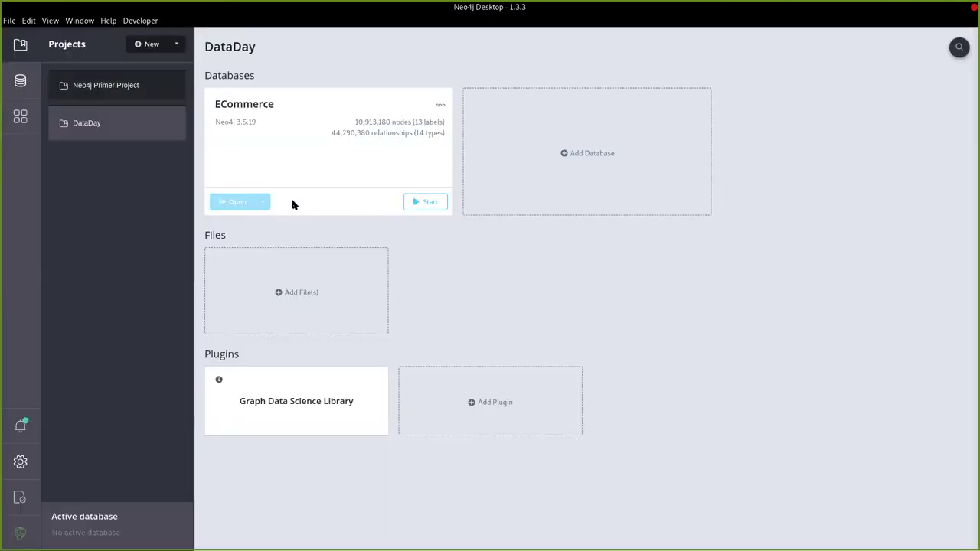
left_click(414, 196)
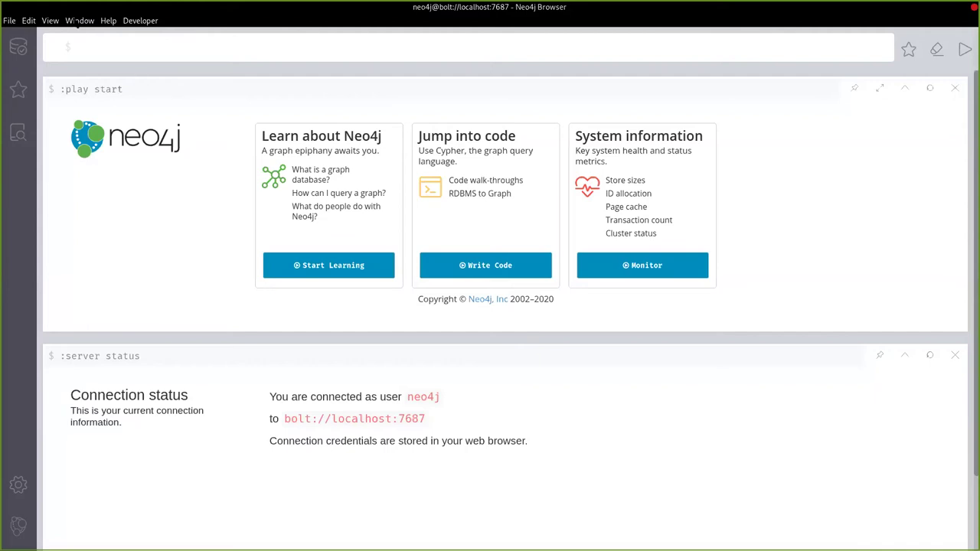
Zoom the Browser interface in twice, via View > Zoom In and then Ctrl+=
left_click(80, 21)
mouse_move(54, 25)
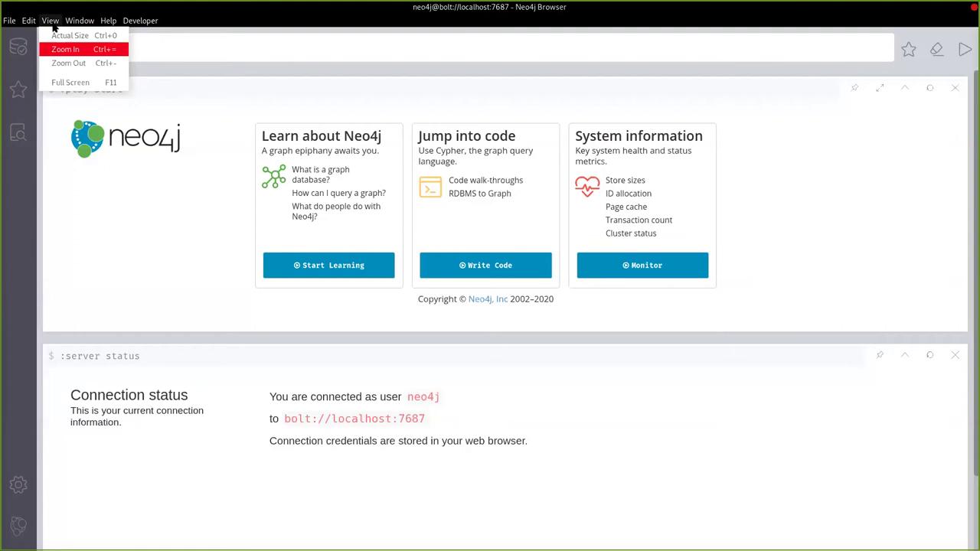
left_click(67, 48)
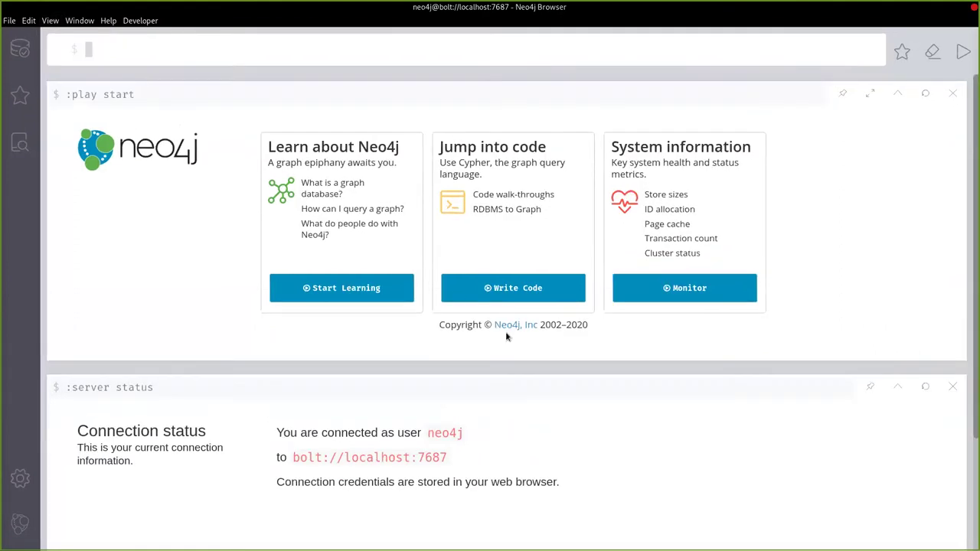
key("ctrl+plus")
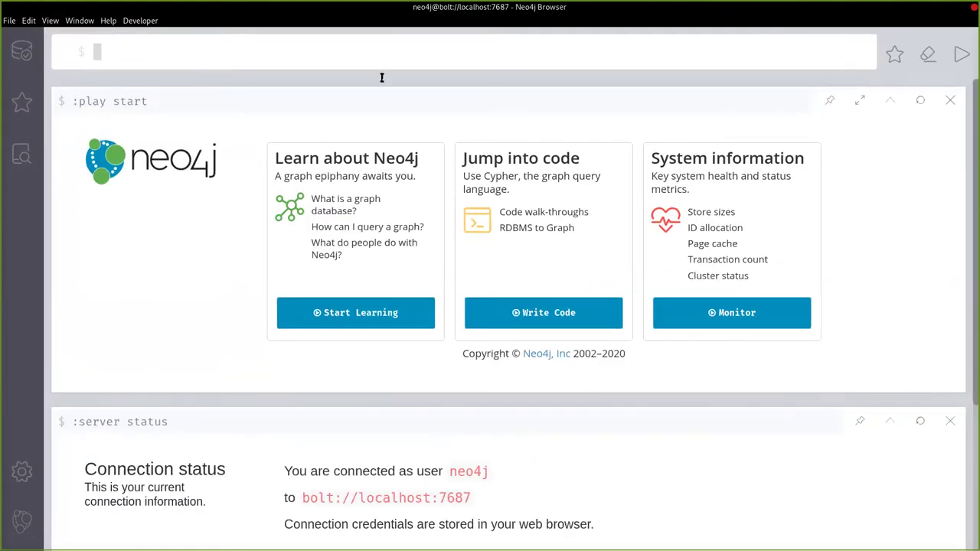
Type the test text 'as.dfas.df' in the query editor, then clear it
type("as.")
type("dfas.df")
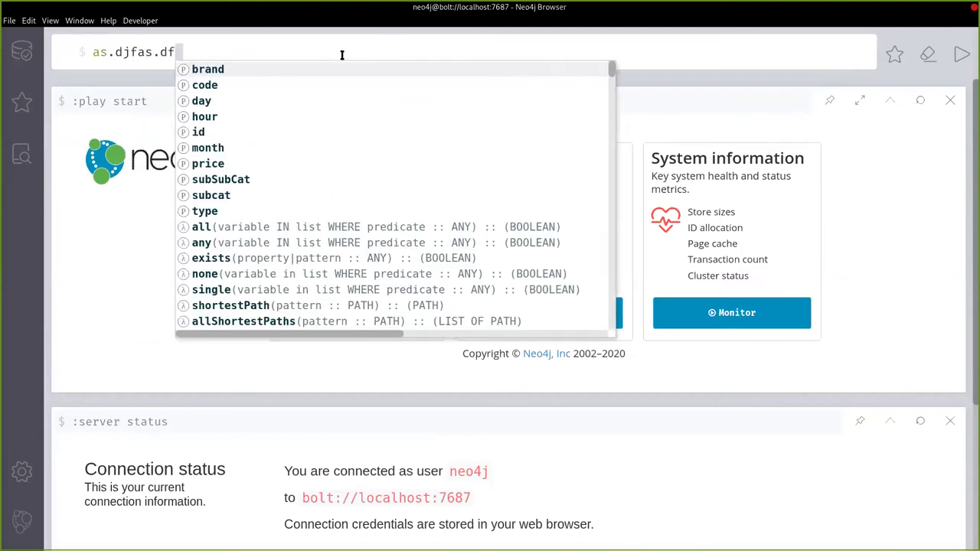
key("ctrl+a")
key("BackSpace")
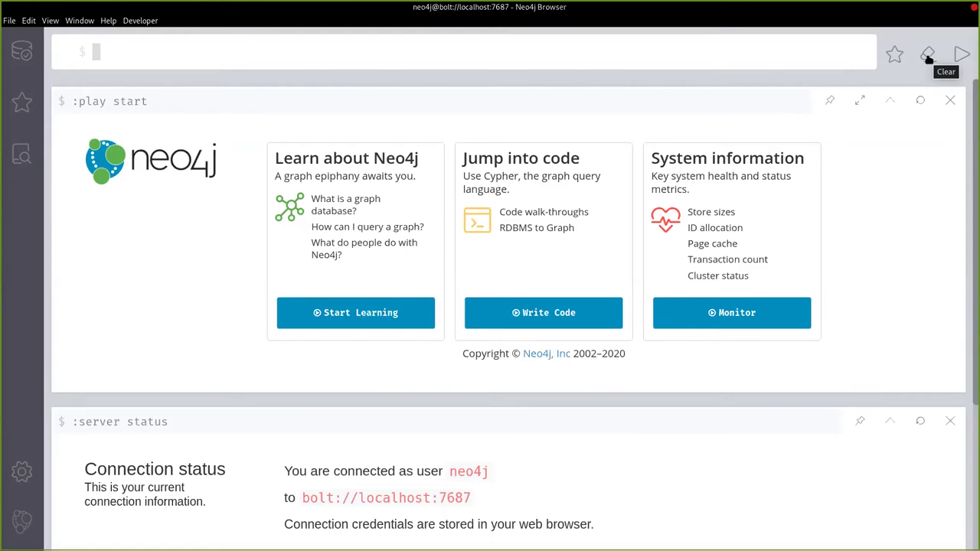
Scroll through Database Information's labels, relationship types and property keys, then open Saved Scripts
left_click(22, 50)
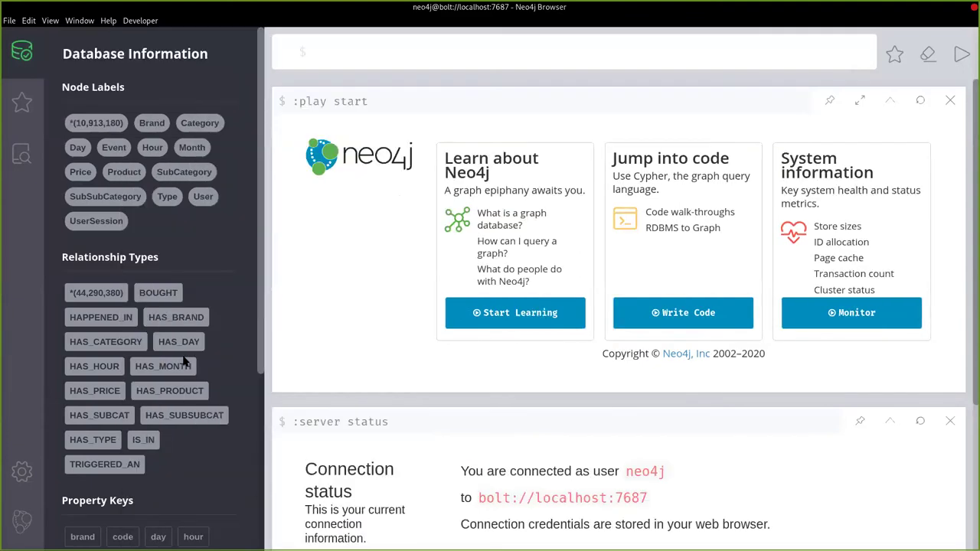
scroll(183, 360, "down", 3)
scroll(78, 89, "up", 1)
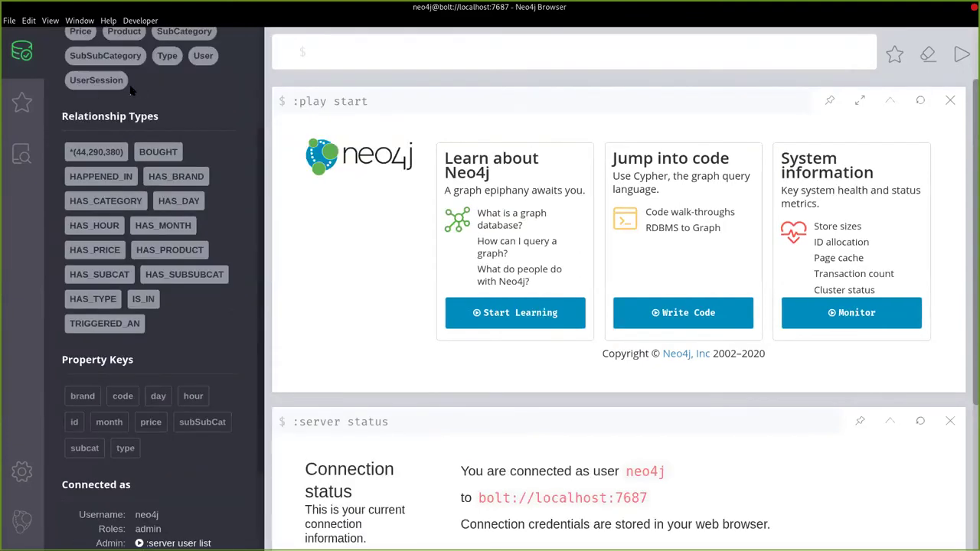
scroll(137, 91, "up", 2)
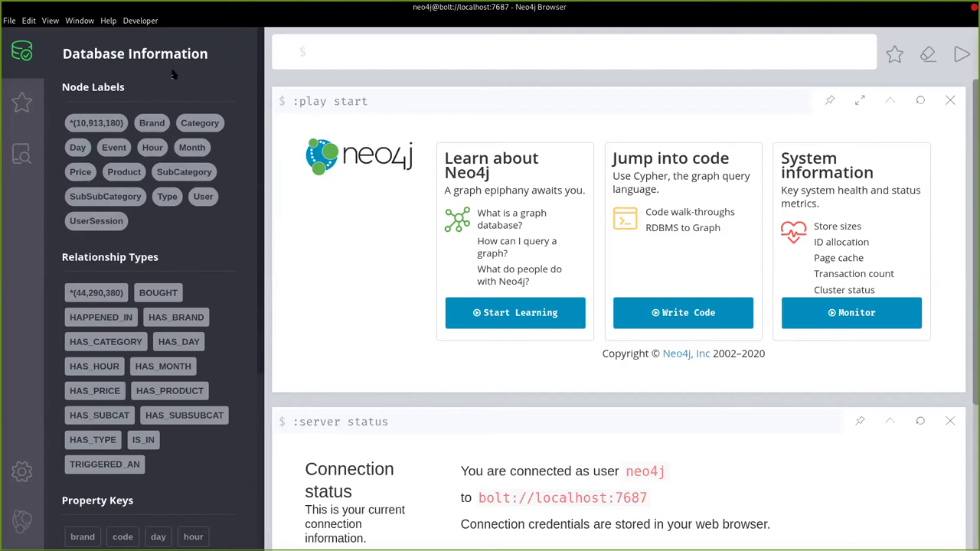
scroll(242, 266, "down", 3)
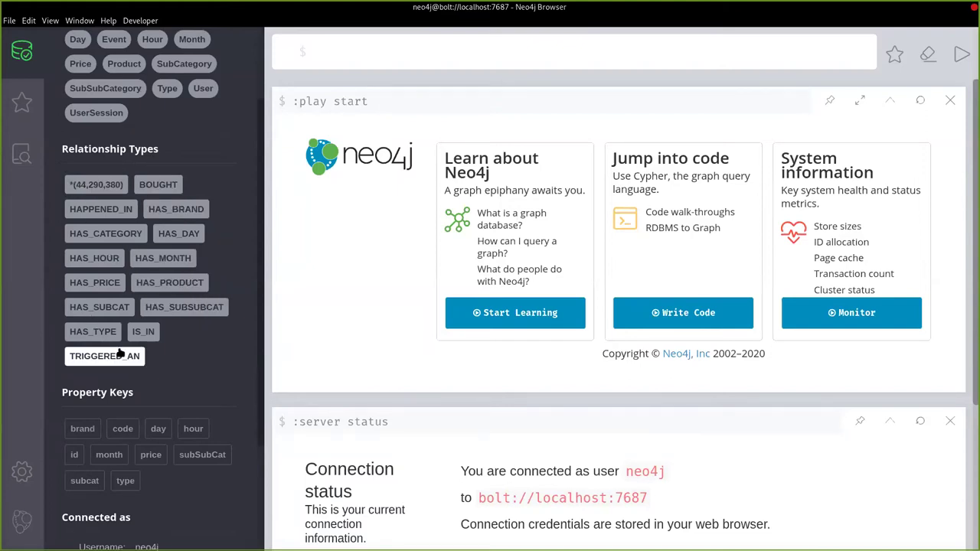
scroll(109, 217, "down", 1)
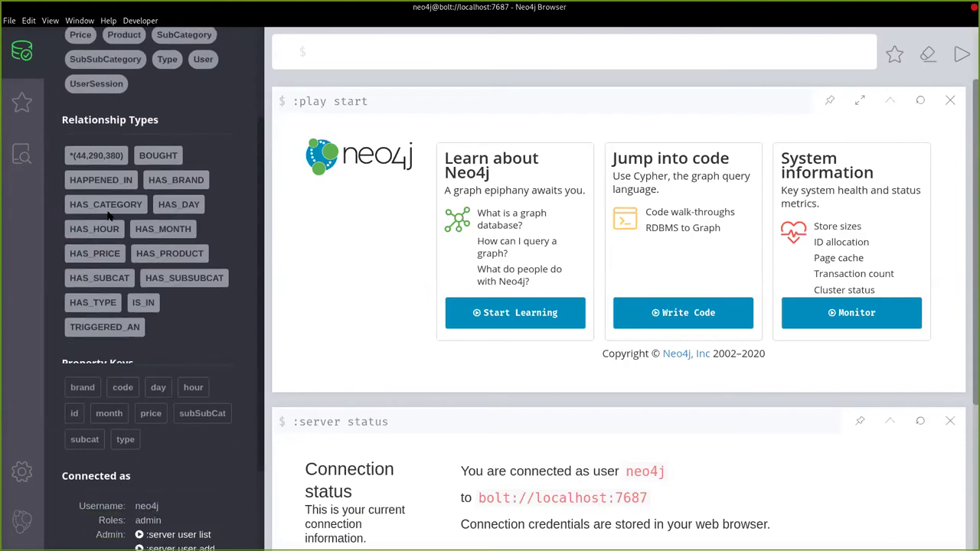
scroll(122, 271, "down", 3)
scroll(108, 295, "down", 1)
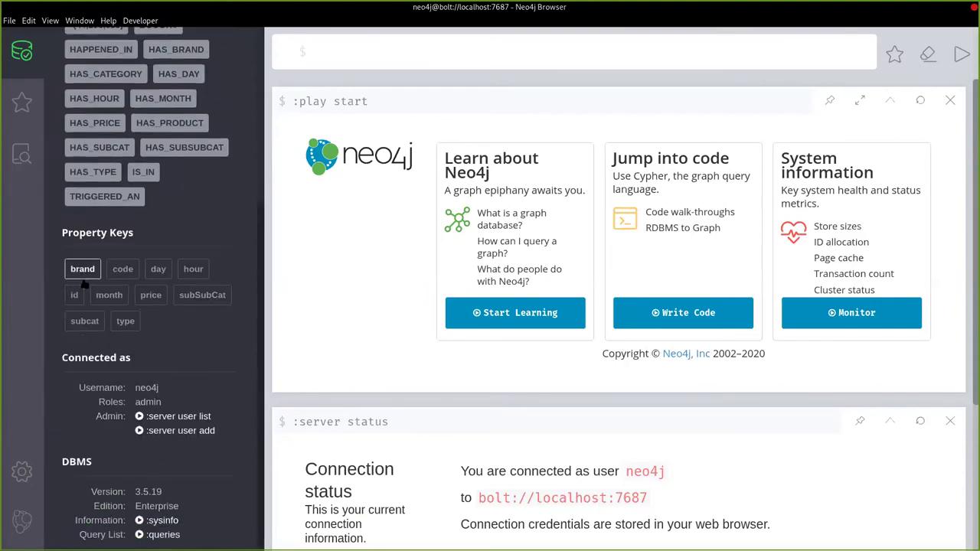
scroll(131, 307, "up", 2)
scroll(132, 307, "up", 6)
left_click(21, 102)
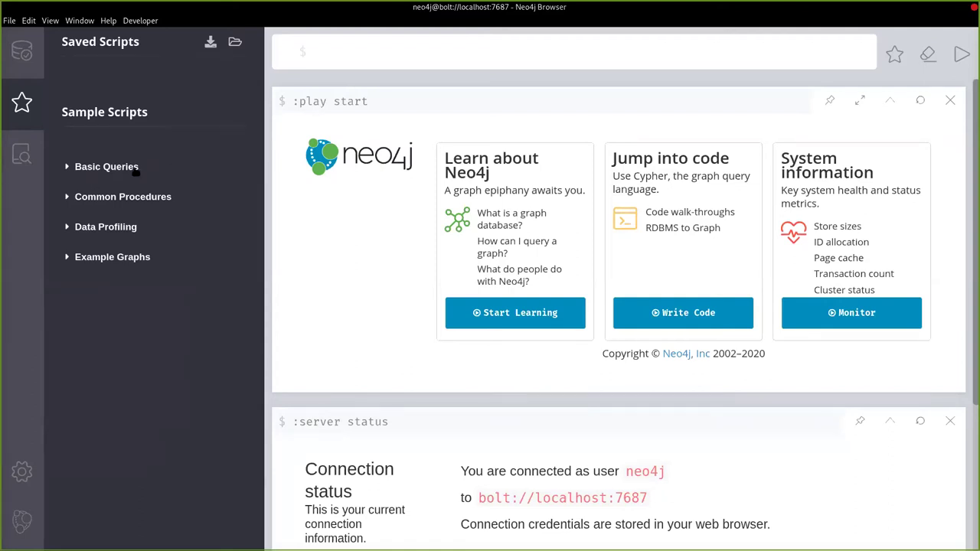
Expand and collapse the Basic Queries scripts, then show the documentation panel
left_click(101, 169)
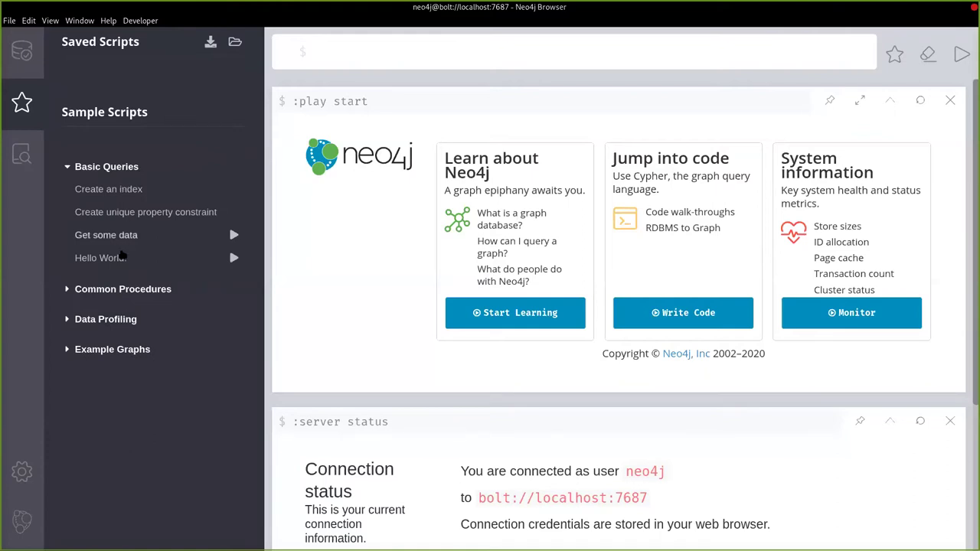
left_click(125, 170)
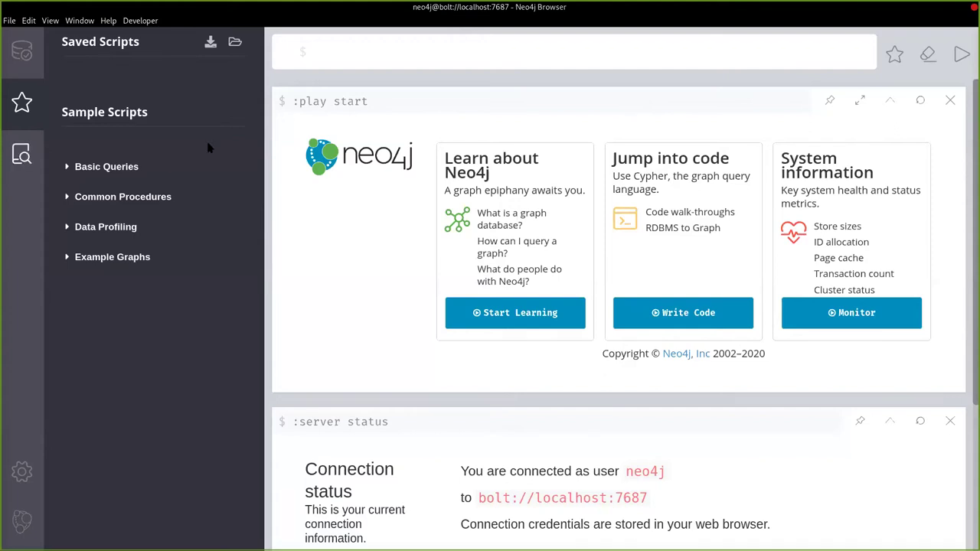
left_click(21, 155)
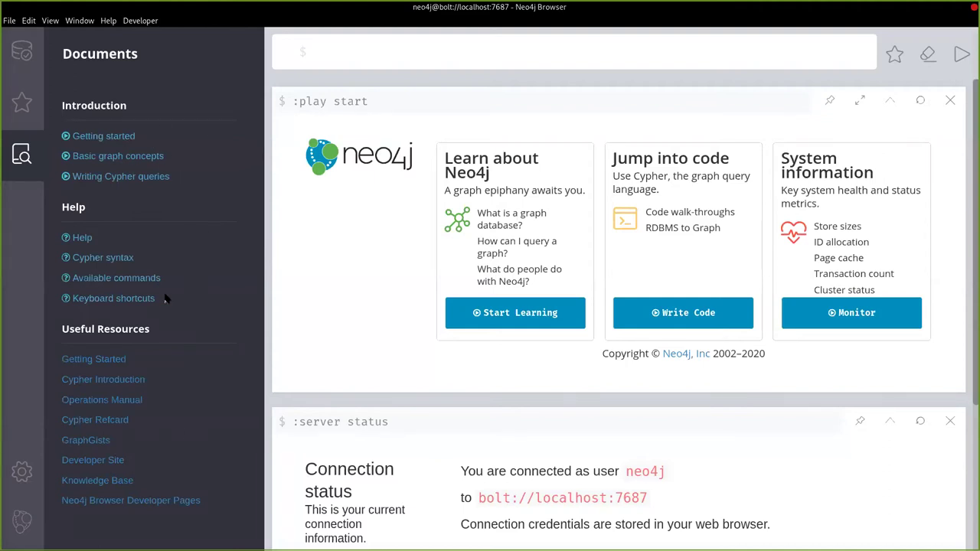
Load the Getting started ':play intro' command and delete it from the editor
left_click(113, 141)
left_click_drag(398, 52, 256, 54)
key("BackSpace")
Browse Browser Settings, highlighting the multi-statement query editor option, then close the panel
left_click(31, 474)
scroll(203, 320, "down", 3)
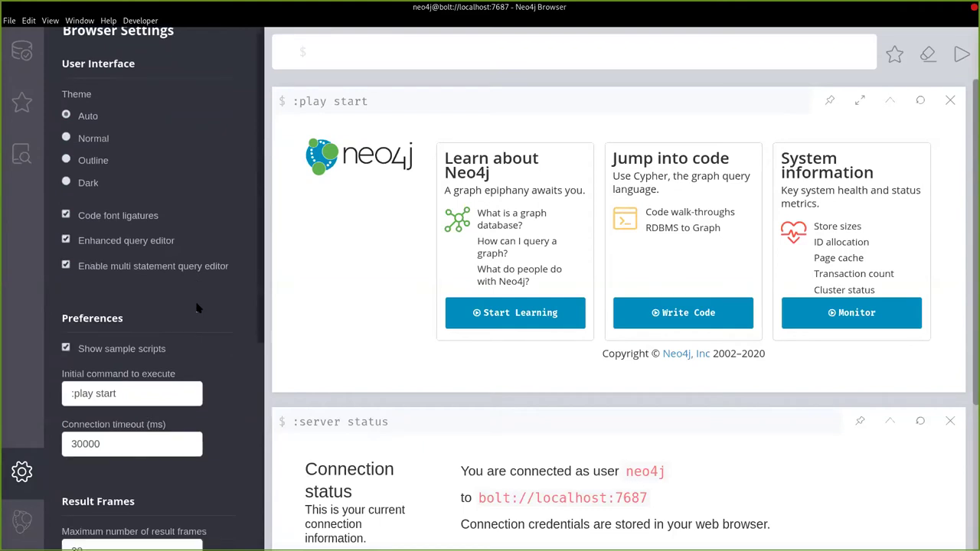
scroll(185, 340, "down", 5)
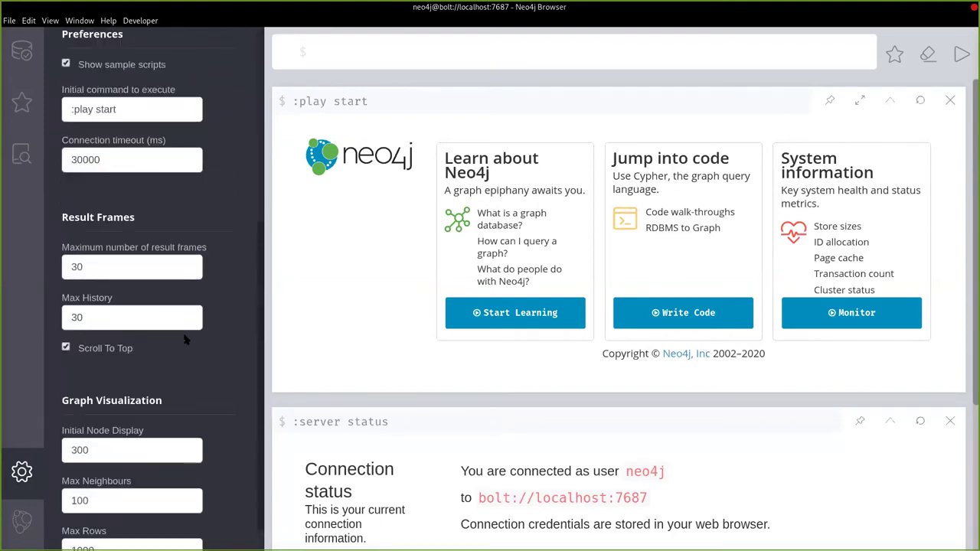
scroll(186, 339, "up", 3)
scroll(185, 339, "up", 5)
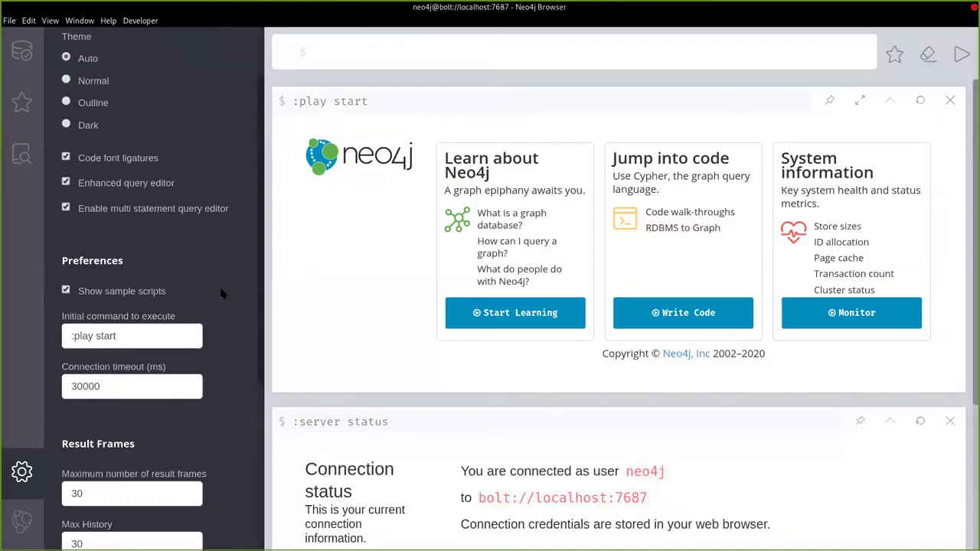
scroll(222, 293, "up", 2)
triple_click(221, 294)
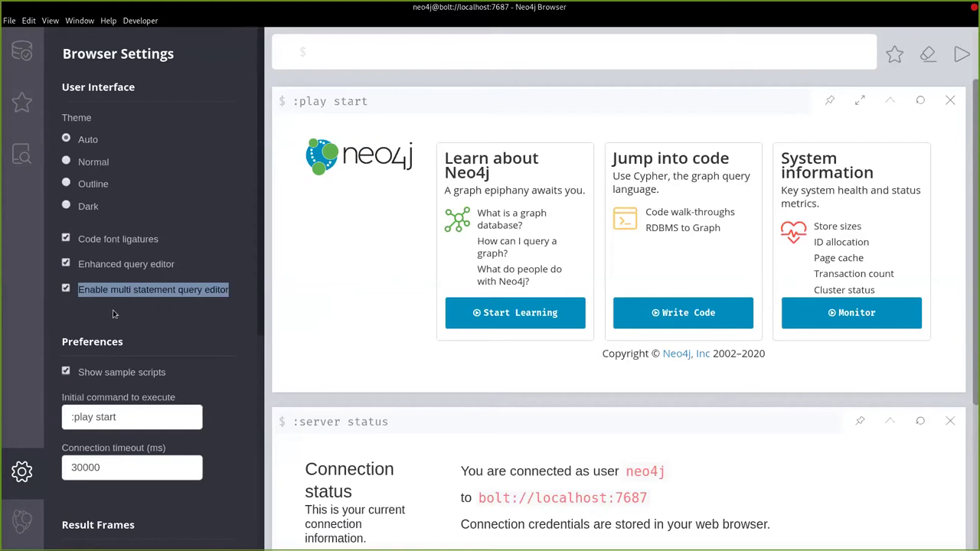
scroll(118, 328, "down", 3)
scroll(69, 471, "down", 2)
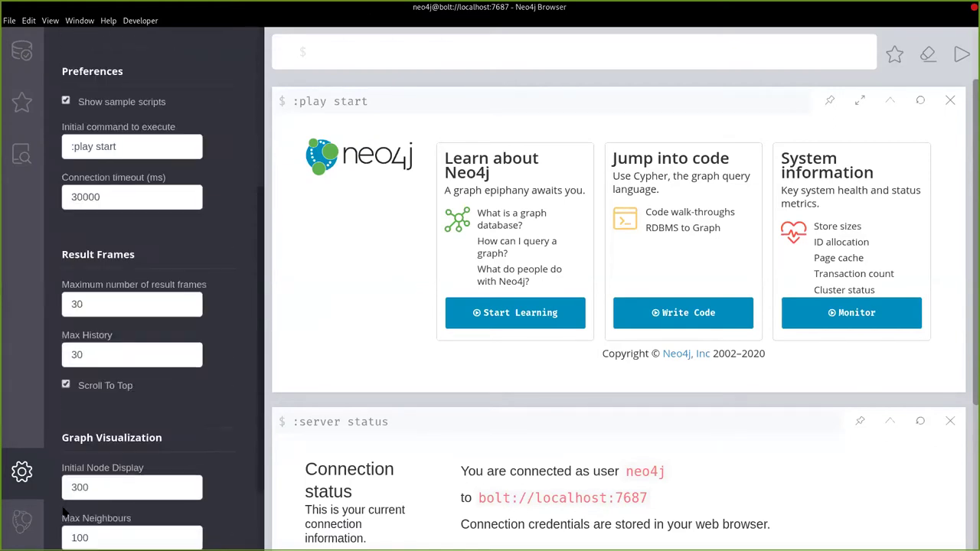
left_click(22, 472)
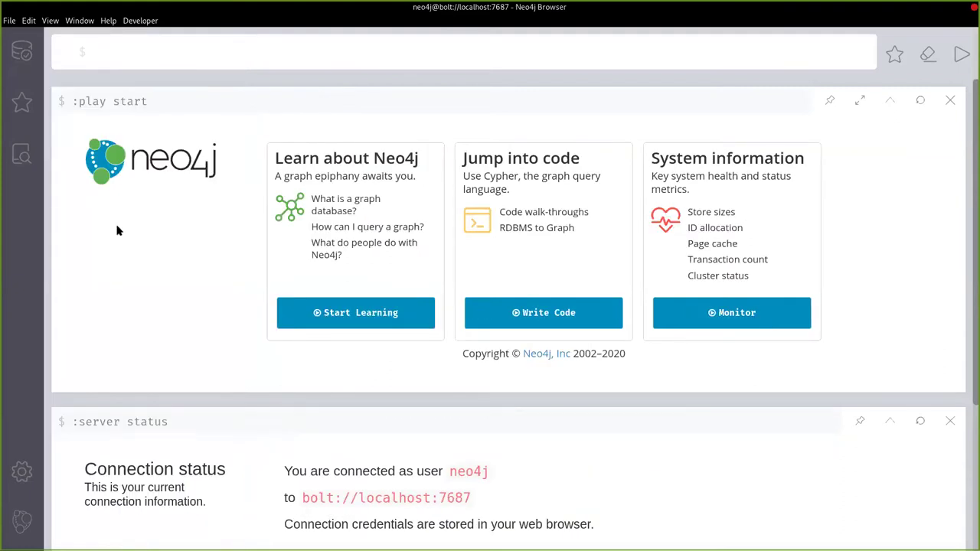
Glance at the About Neo4j info, then open the Database Information overview
left_click(22, 521)
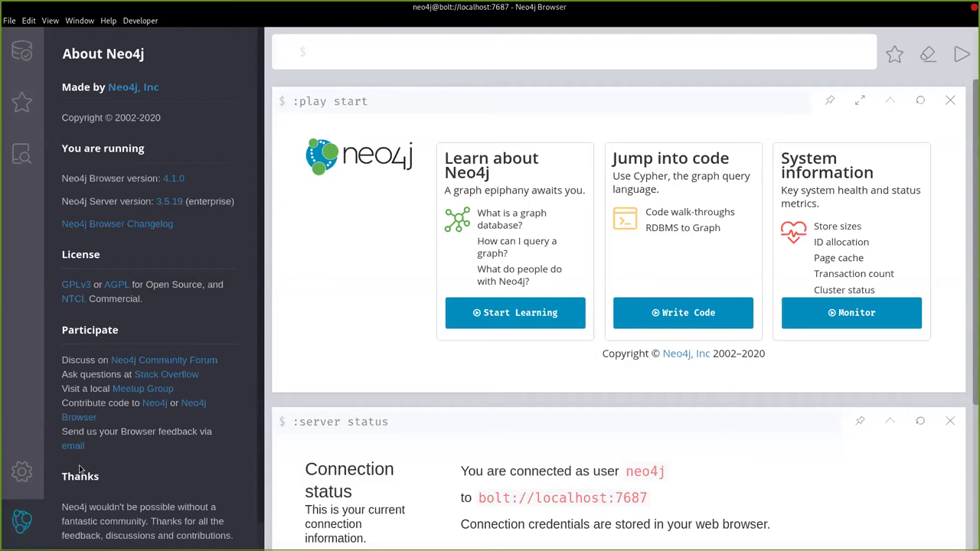
left_click(22, 521)
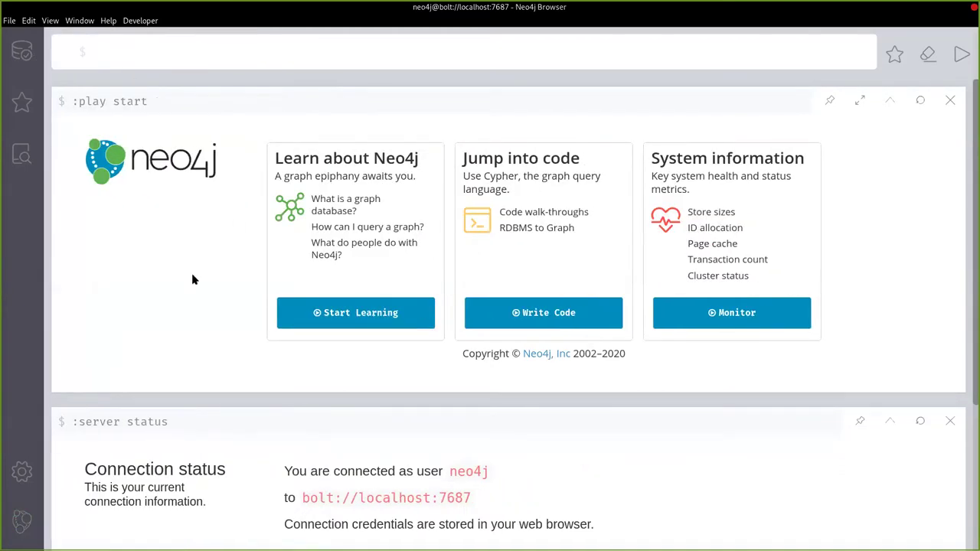
left_click(22, 51)
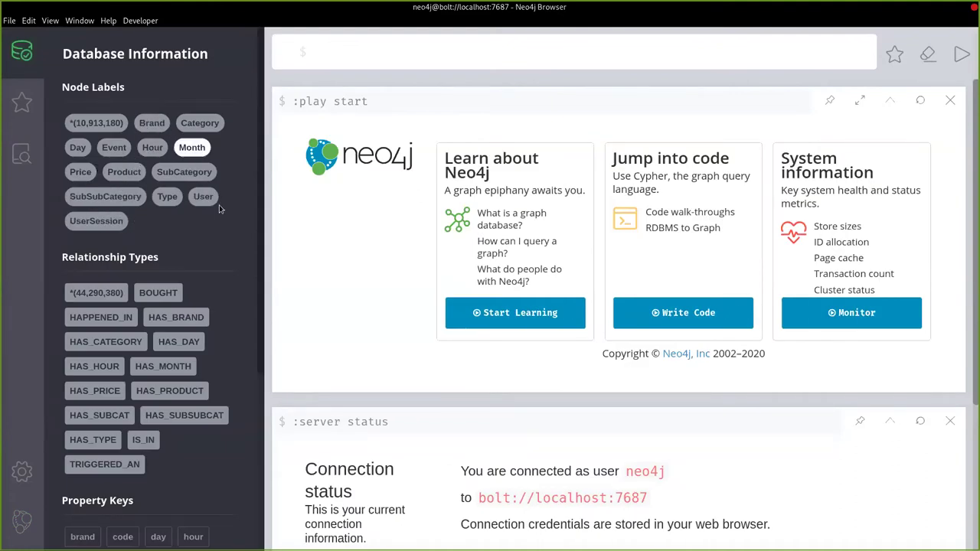
Run MATCH (n:Brand) RETURN n LIMIT 25 fullscreen and inspect the baden node's properties
left_click(145, 123)
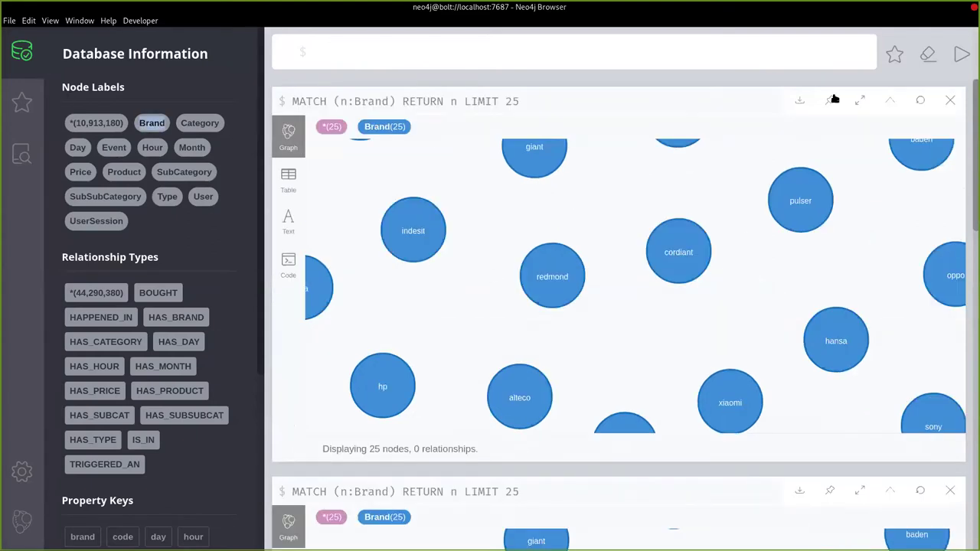
left_click(831, 101)
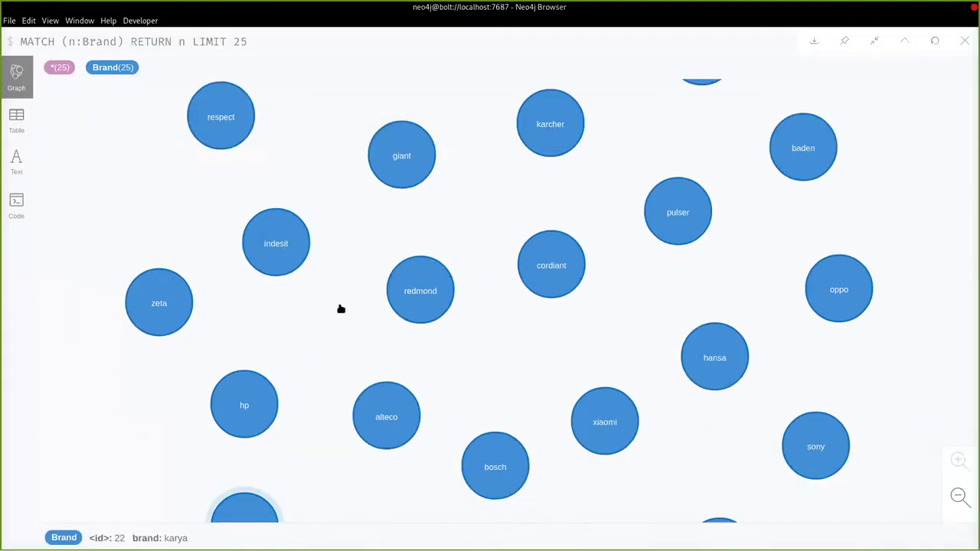
left_click(116, 67)
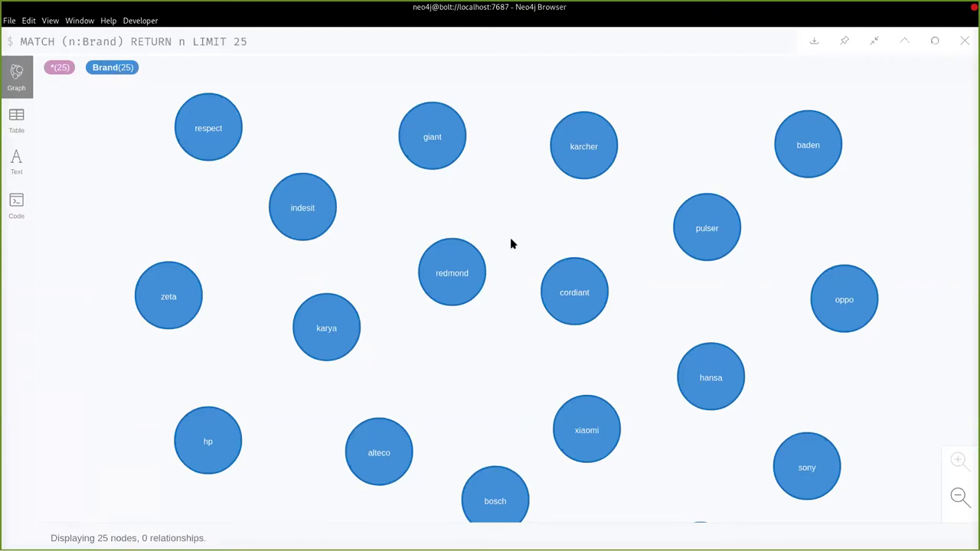
left_click(808, 161)
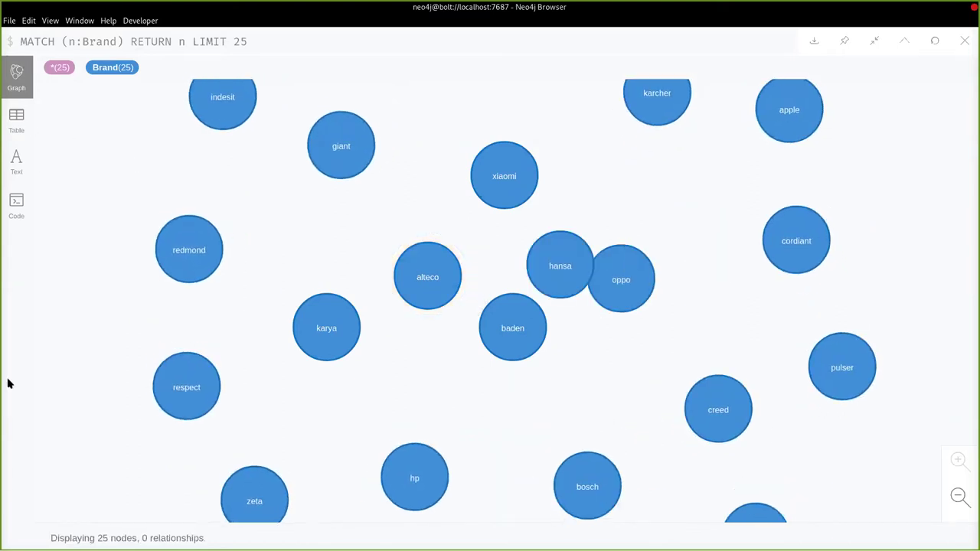
View the Brand results as Table, Text and Code, then return to Graph
left_click(17, 130)
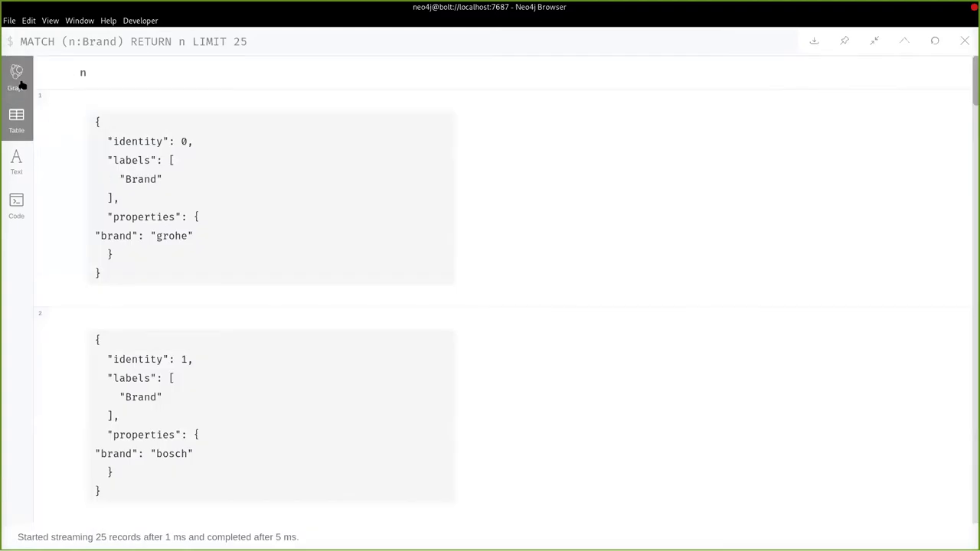
scroll(231, 246, "down", 1)
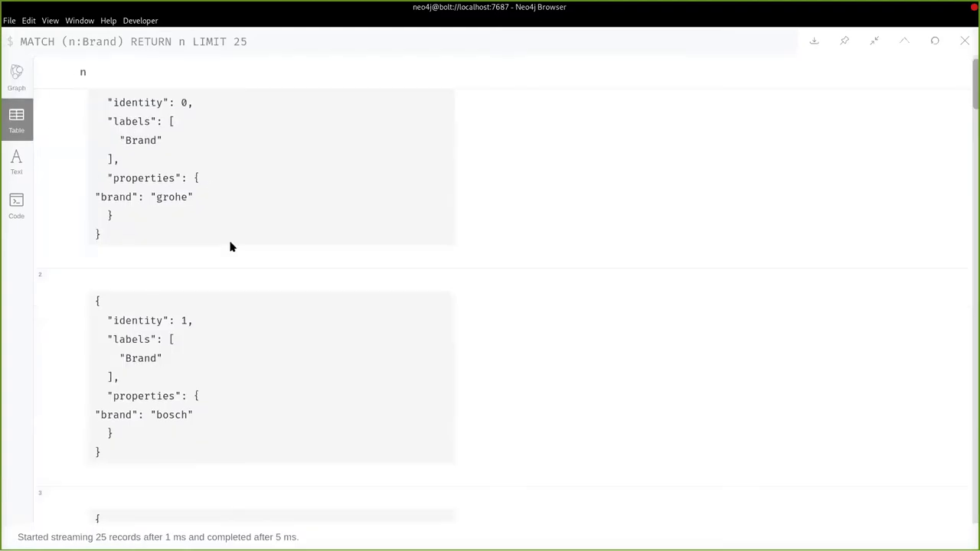
scroll(231, 247, "down", 3)
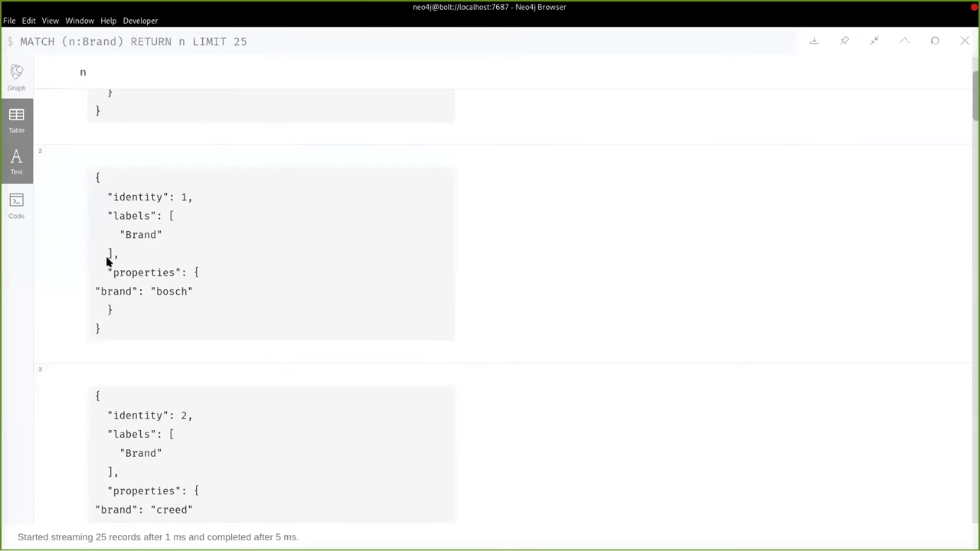
left_click(16, 161)
left_click(19, 206)
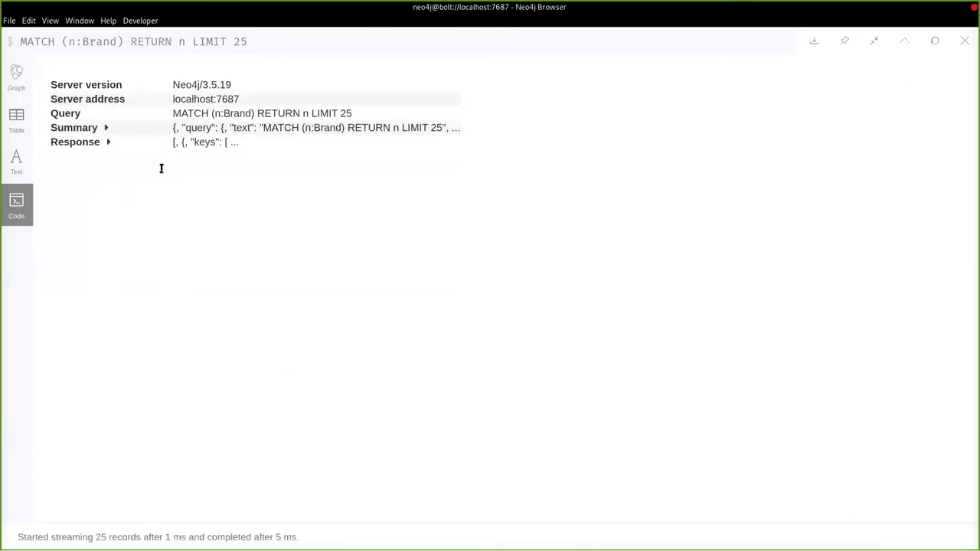
left_click(16, 77)
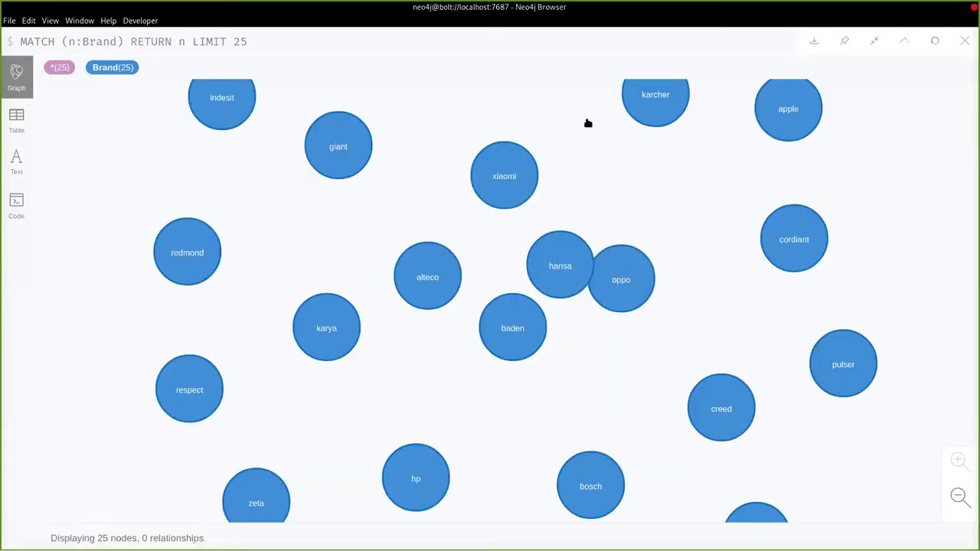
Drag the xiaomi node between alteco and baden, then inspect baden
mouse_move(518, 166)
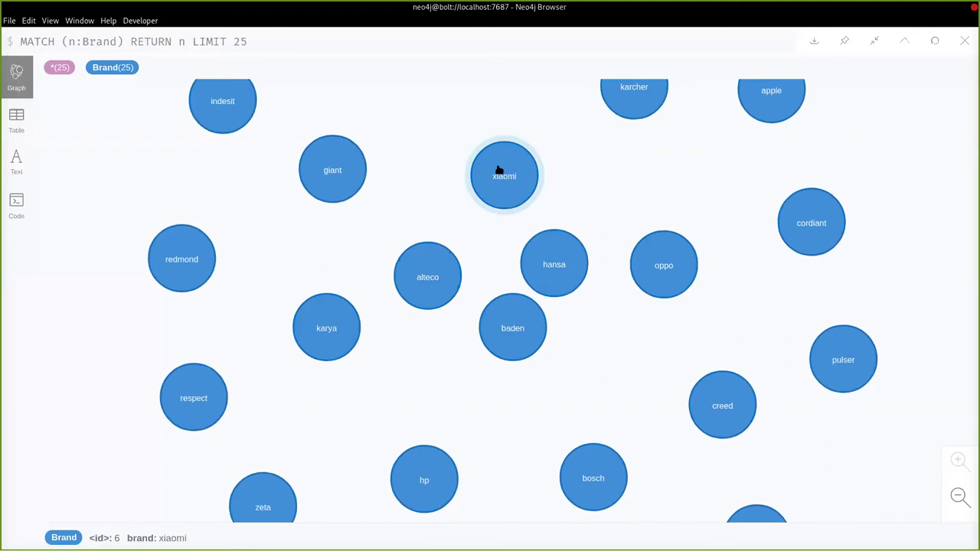
left_click_drag(498, 170, 475, 345)
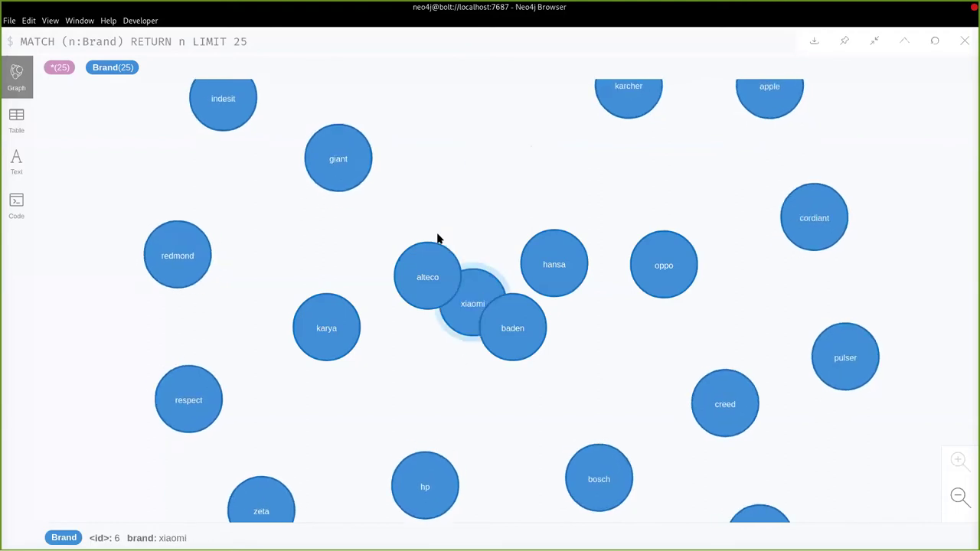
left_click(513, 328)
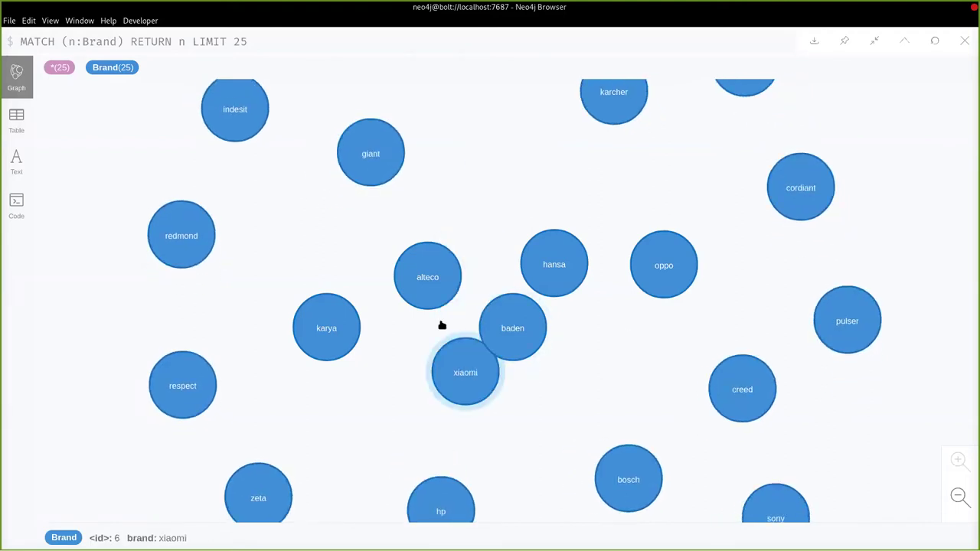
Inspect the alteco, baden, oppo and giant Brand nodes, then open xiaomi's action menu
left_click(438, 296)
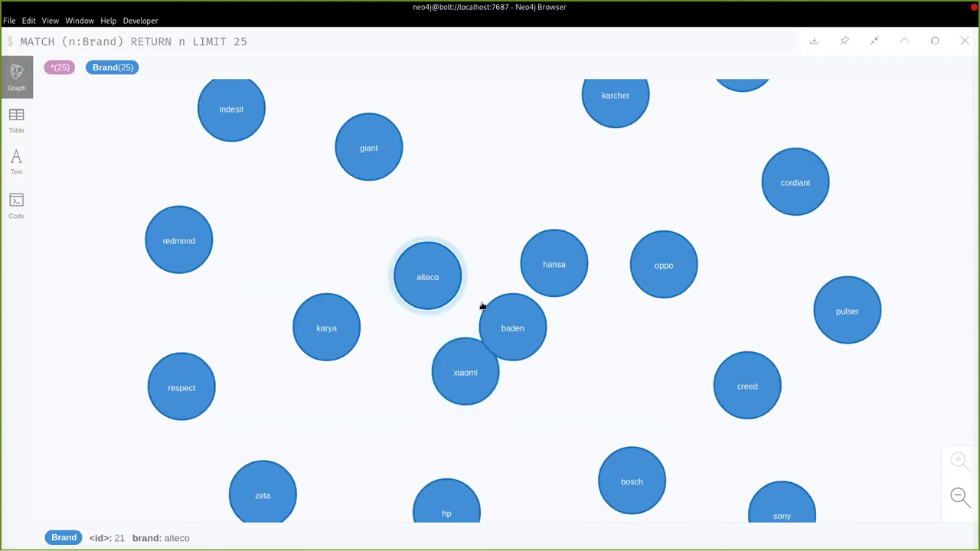
left_click(505, 337)
left_click(664, 265)
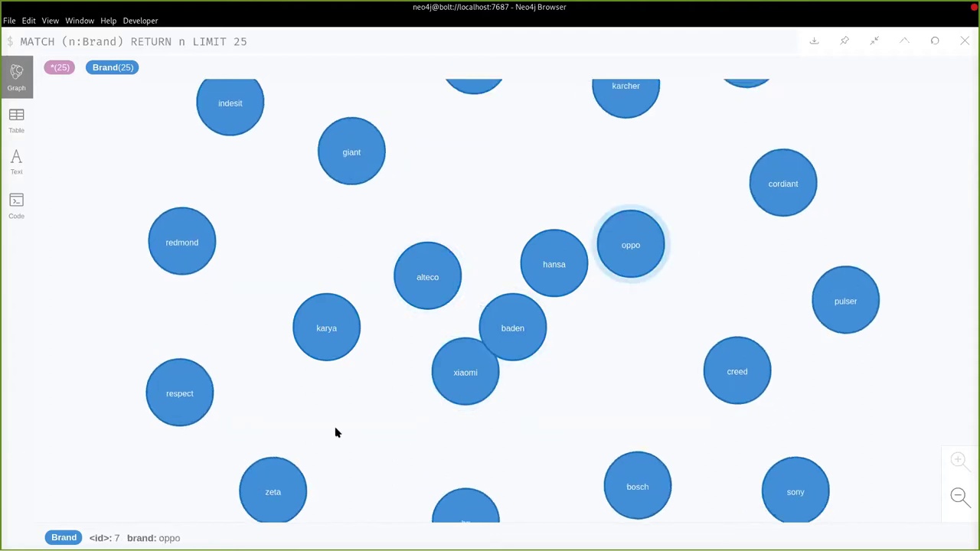
left_click(464, 372)
left_click(464, 332)
left_click(281, 177)
left_click(521, 114)
left_click(431, 380)
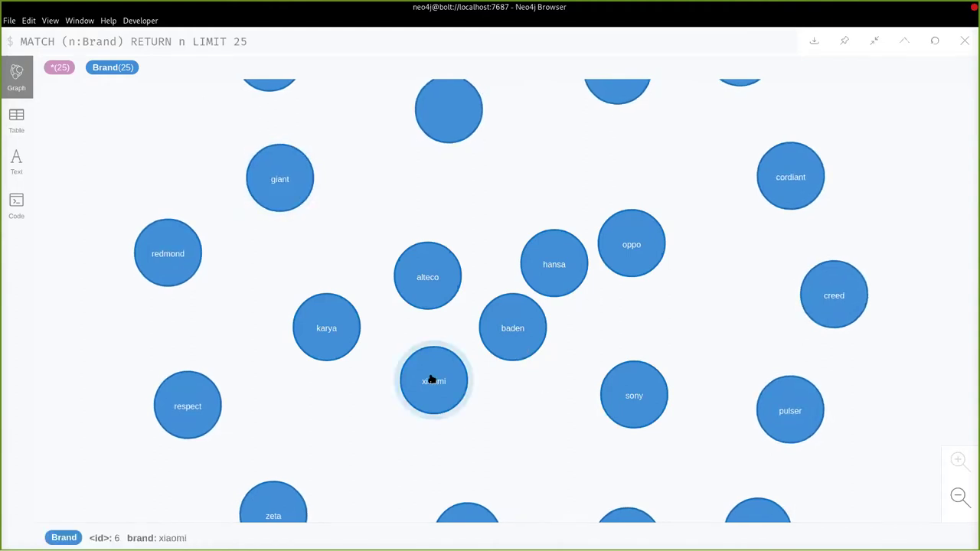
left_click(431, 380)
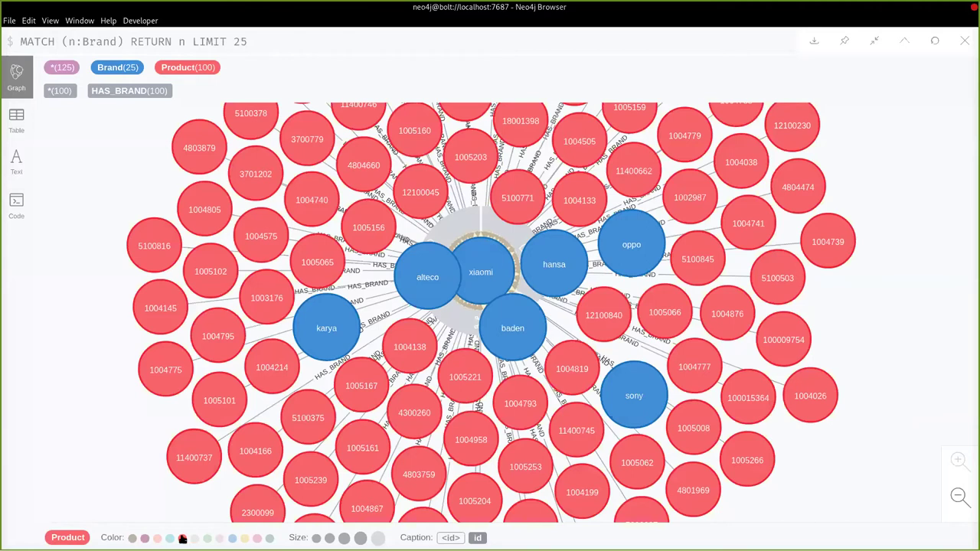
Colour Product nodes green, caption them by id, and pin the result frame
left_click(144, 537)
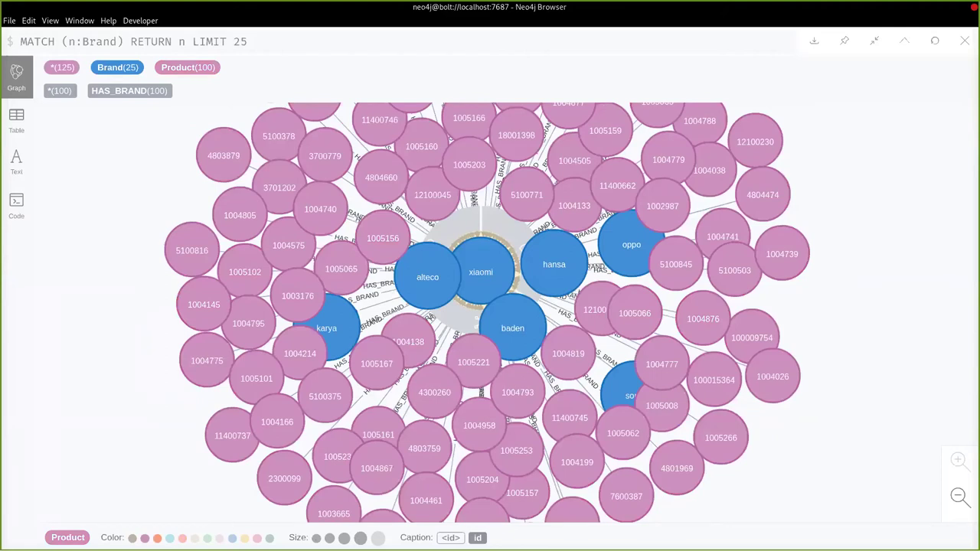
left_click(169, 537)
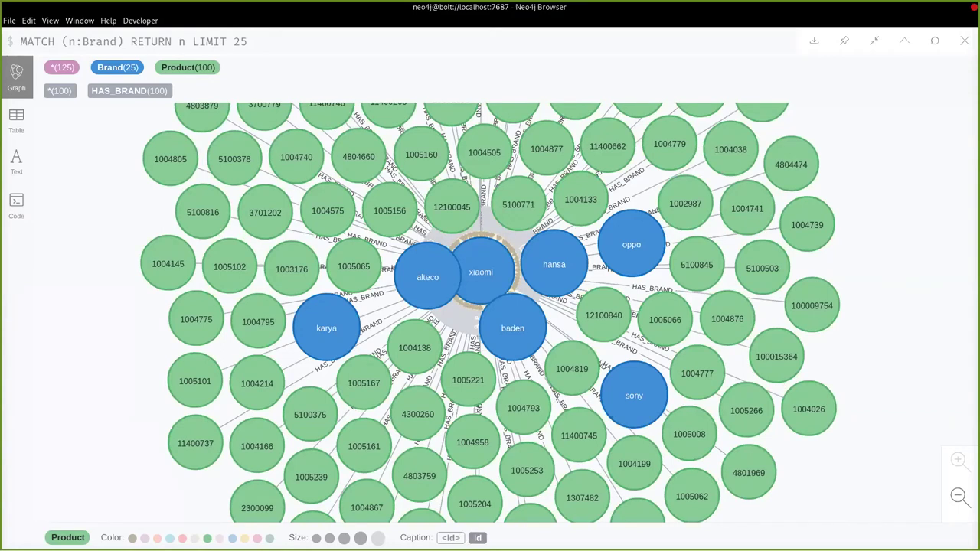
left_click(450, 537)
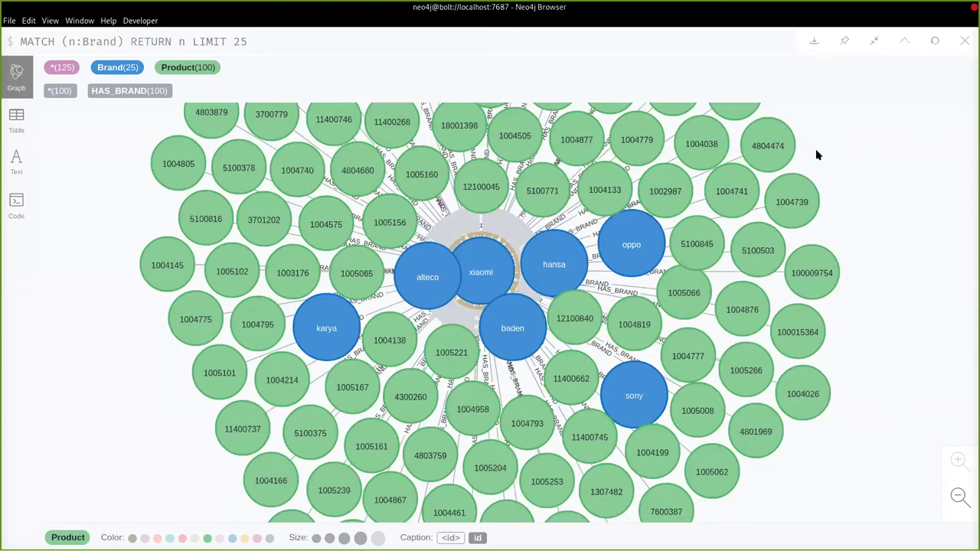
left_click(845, 46)
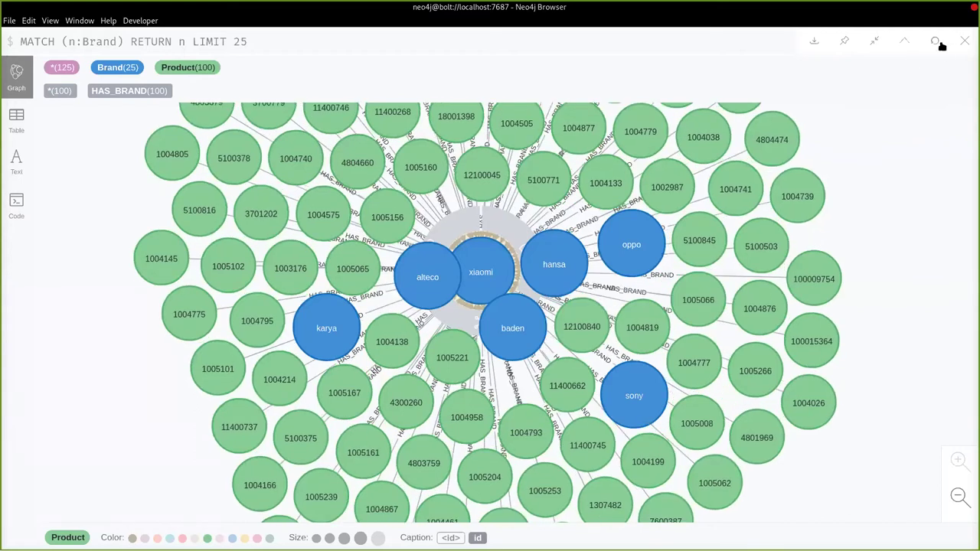
left_click(872, 43)
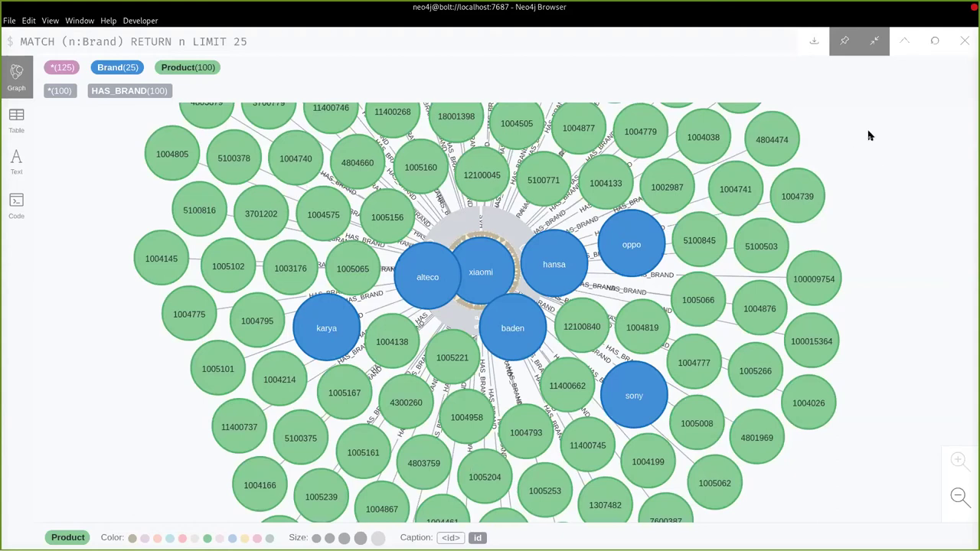
Return to the result stream and reload MATCH (n:Brand) RETURN n LIMIT 25 into the editor
key("Escape")
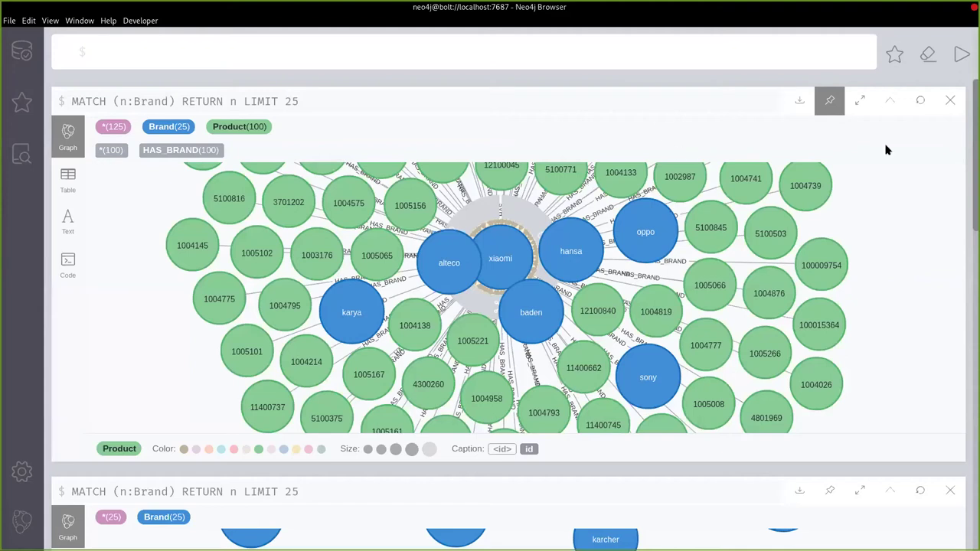
left_click(894, 102)
left_click(894, 101)
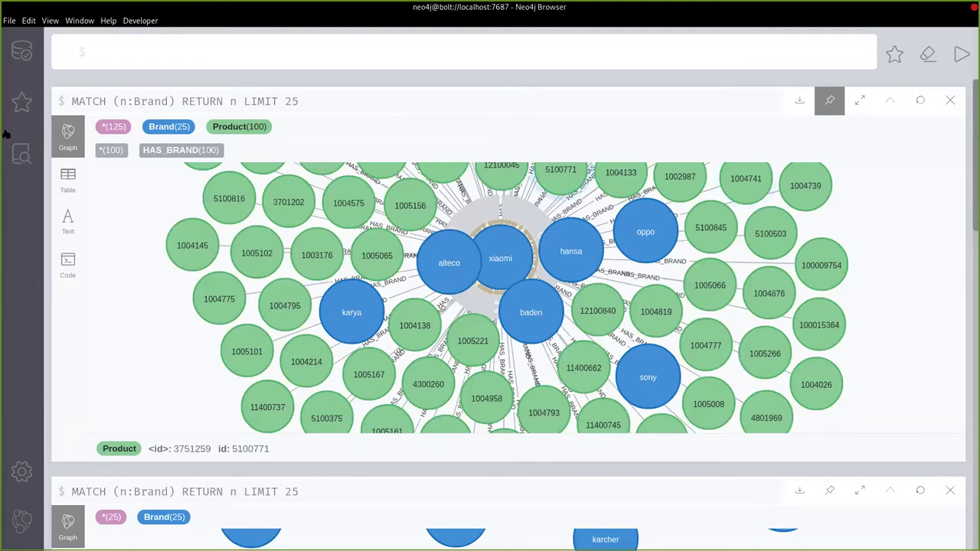
left_click(240, 127)
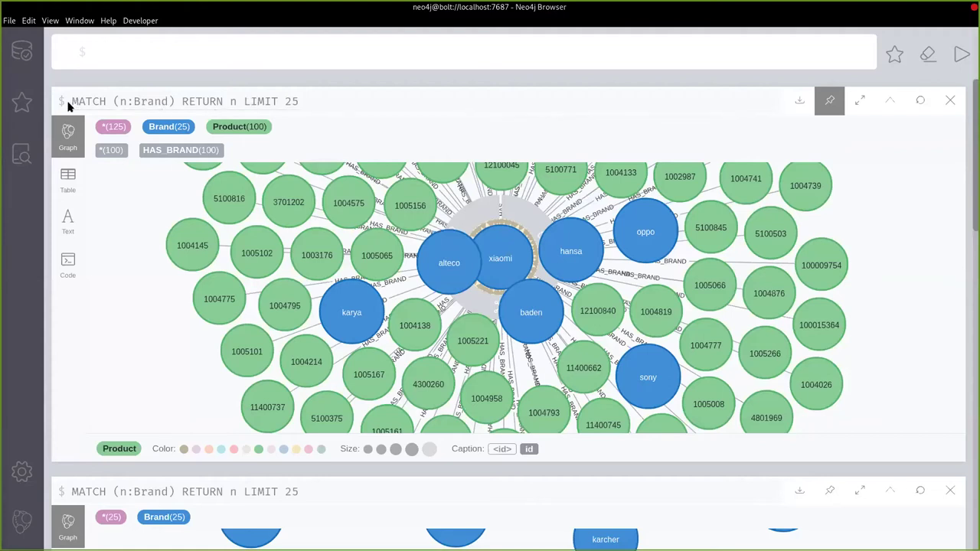
left_click(419, 98)
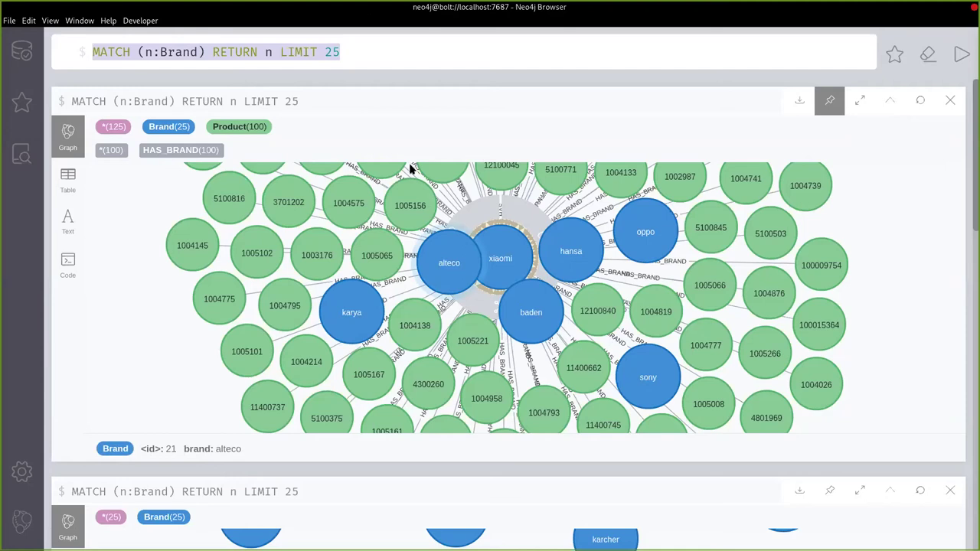
left_click(365, 47)
left_click(202, 52)
left_click(146, 54, "shift")
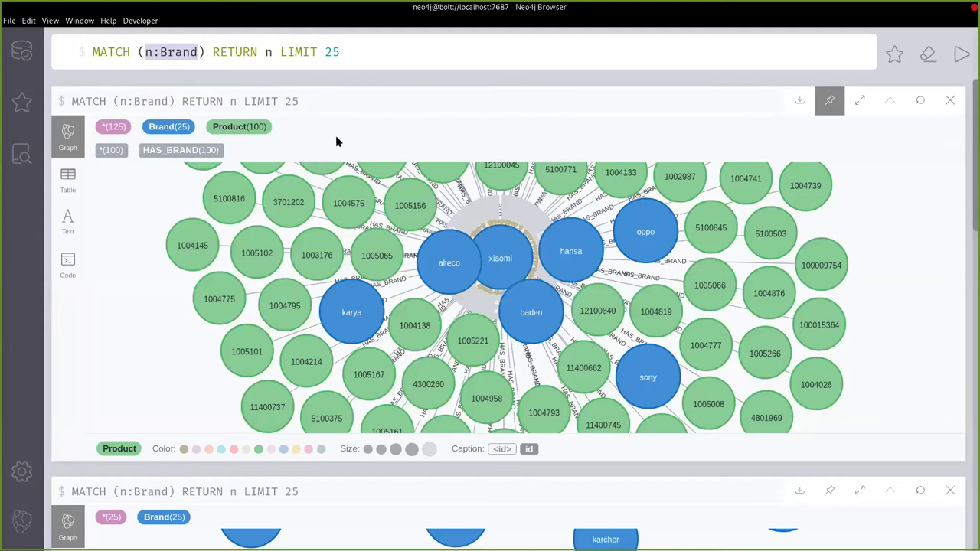
mouse_move(366, 173)
left_click(194, 51)
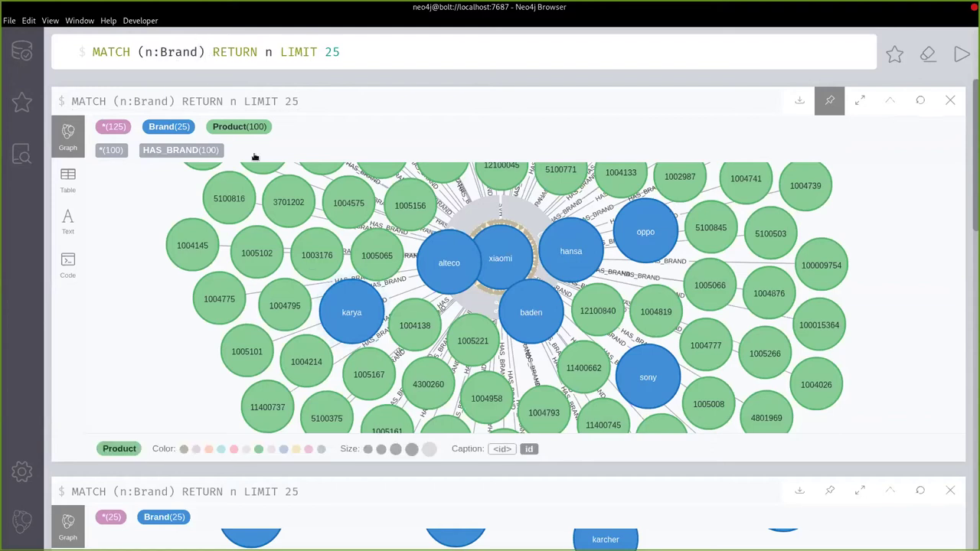
left_click(335, 310)
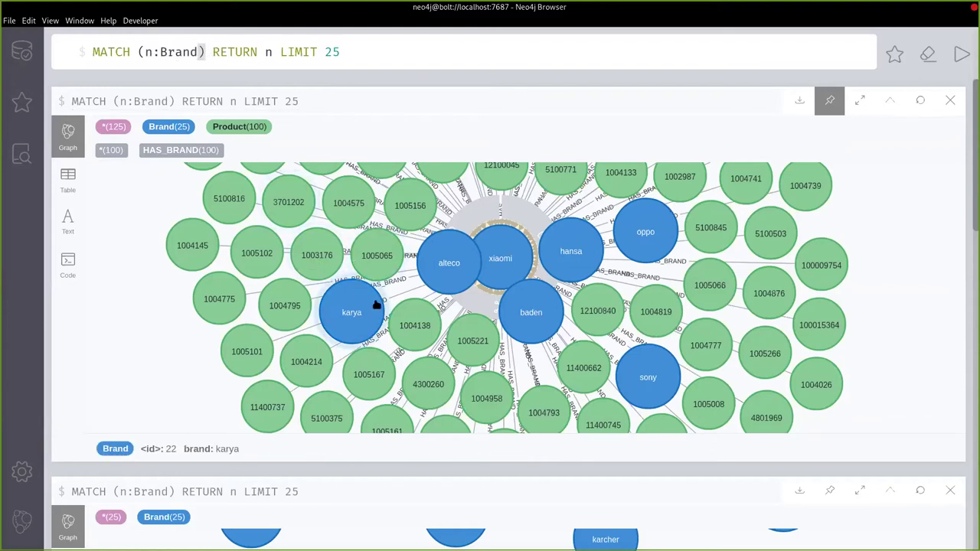
left_click(311, 195)
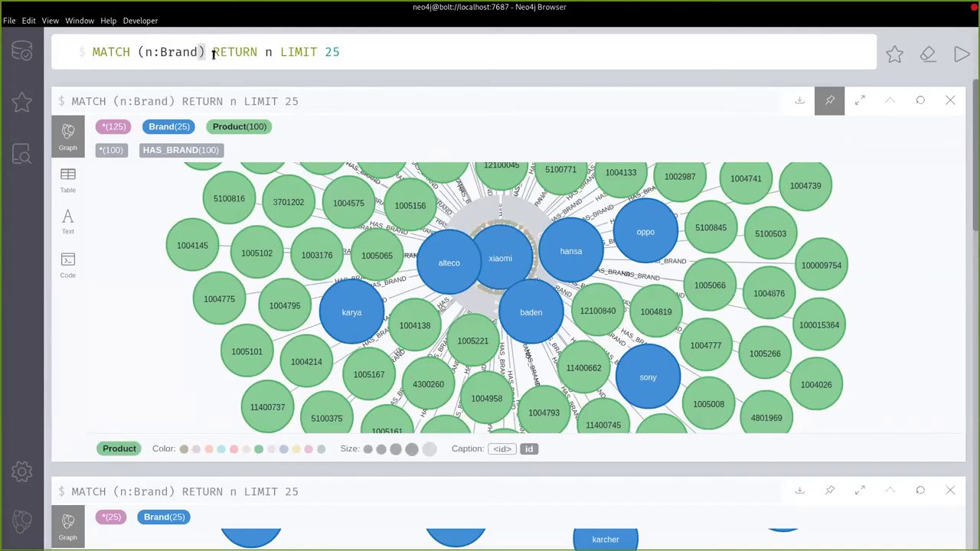
Highlight LIMIT 25 in the Brand query in the editor
left_click(143, 52)
left_click_drag(340, 52, 280, 52)
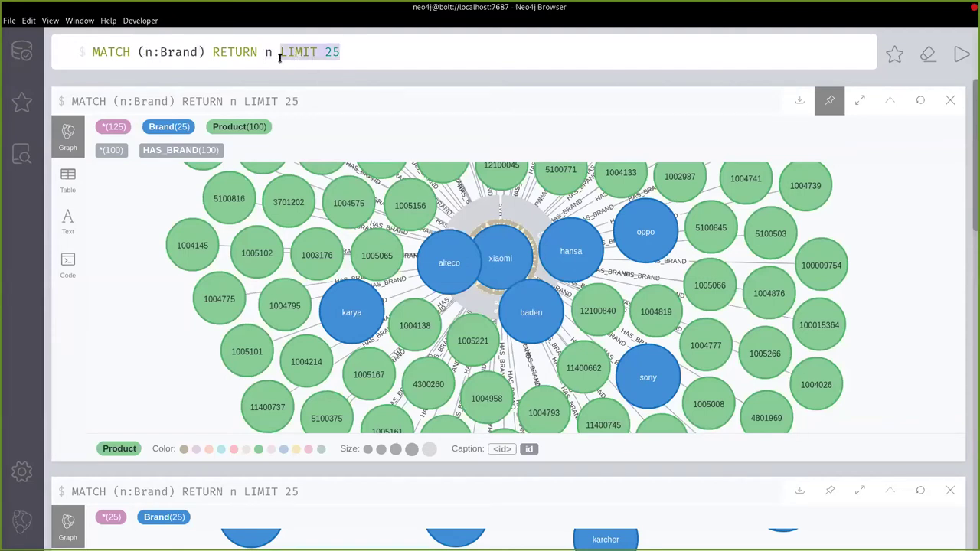
left_click(340, 52)
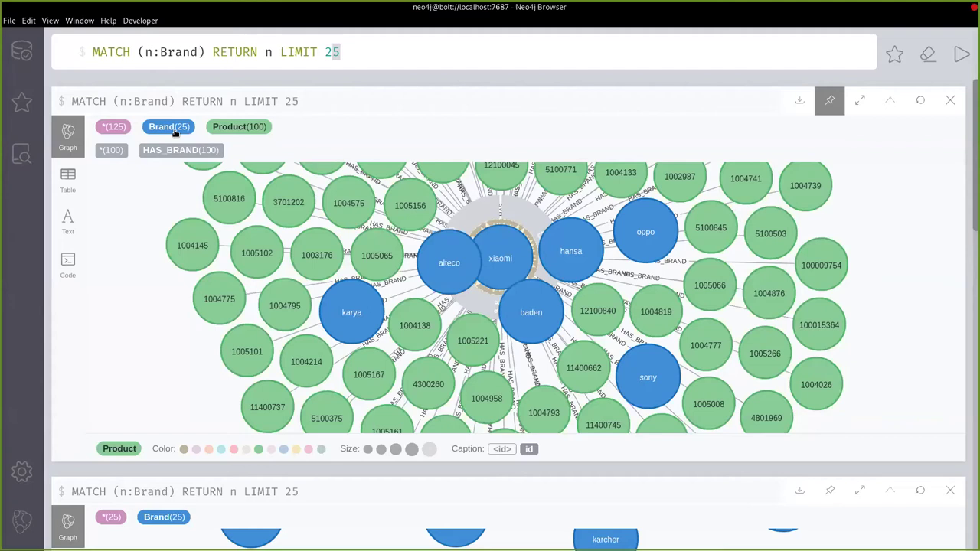
left_click_drag(348, 52, 280, 52)
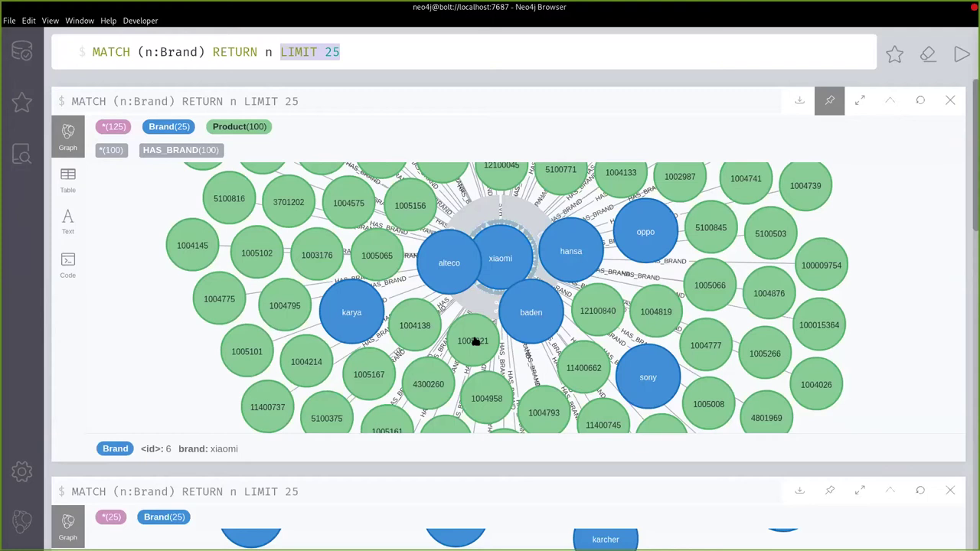
Re-lay out the graph around the xiaomi node and inspect product node 1005166
left_click(516, 311)
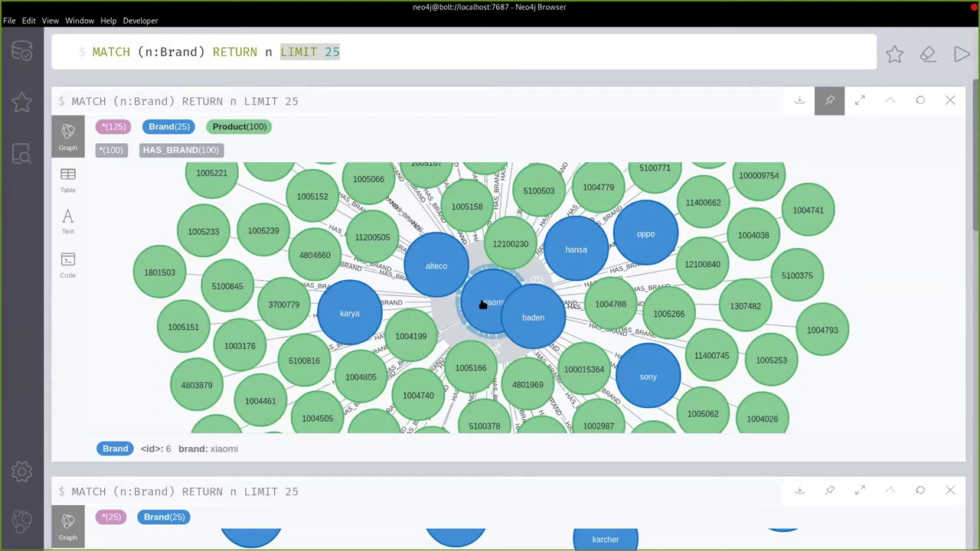
left_click(472, 361)
left_click(344, 52)
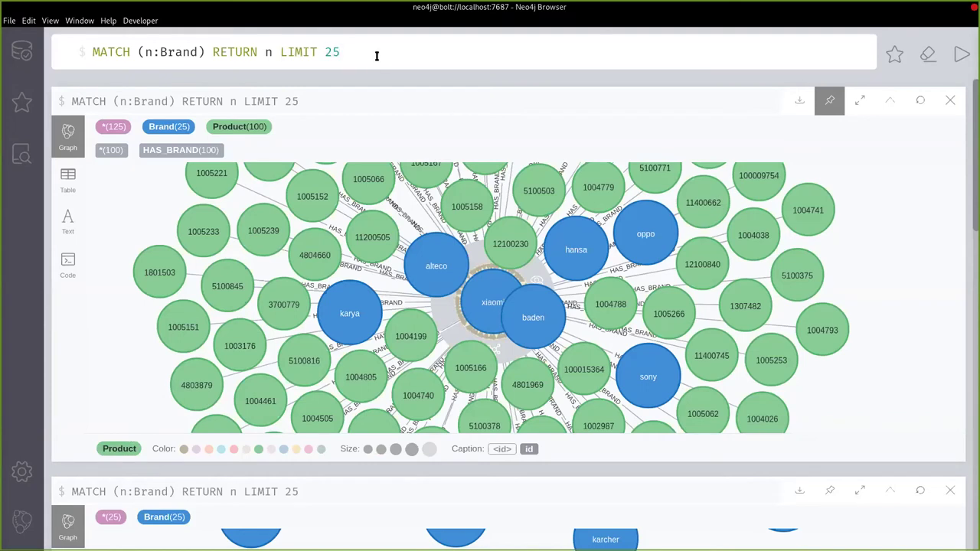
Change the Brand query limit to 5 and run it
key("BackSpace")
key("BackSpace")
type("1")
key("Return")
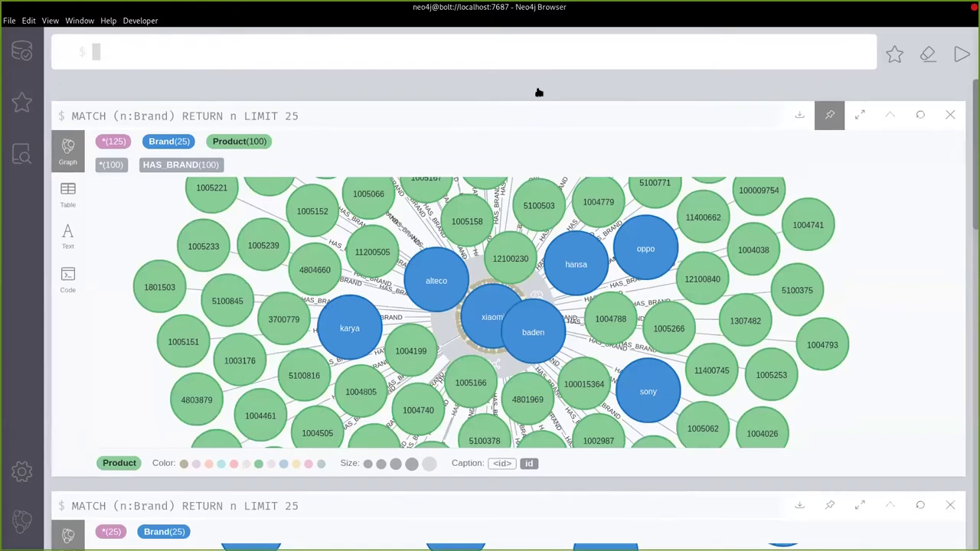
scroll(545, 236, "down", 4)
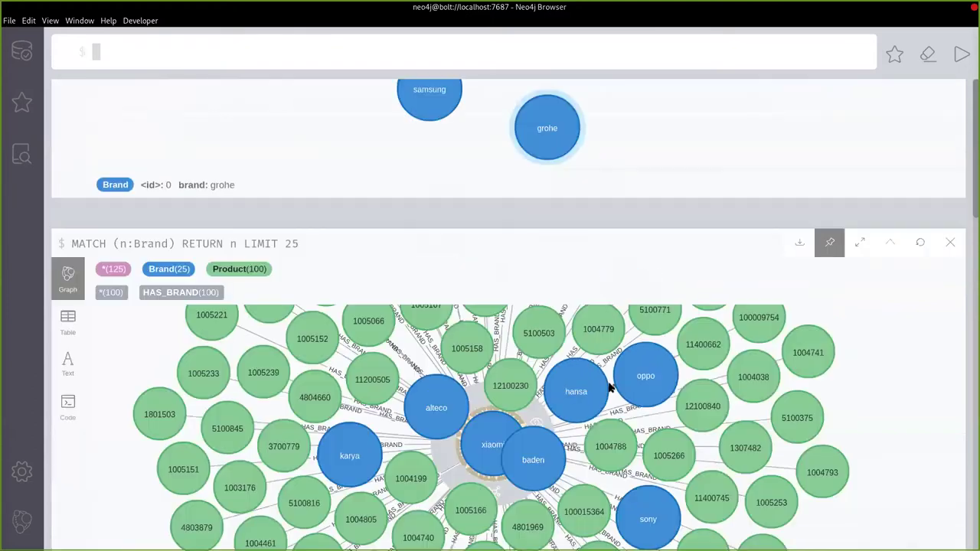
scroll(457, 311, "up", 4)
Select and deselect the karcher brand node, then switch to the Neo4j Desktop window
left_click(549, 215)
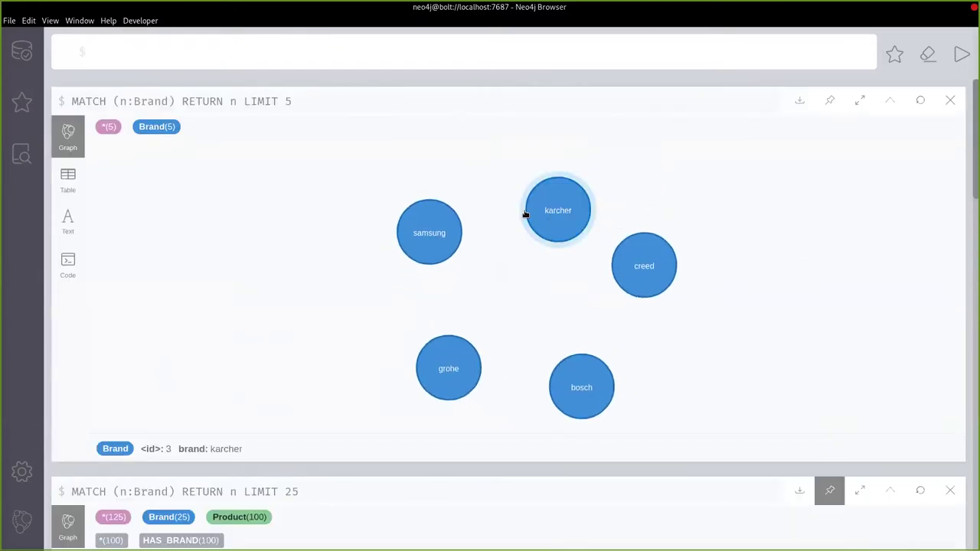
left_click(369, 256)
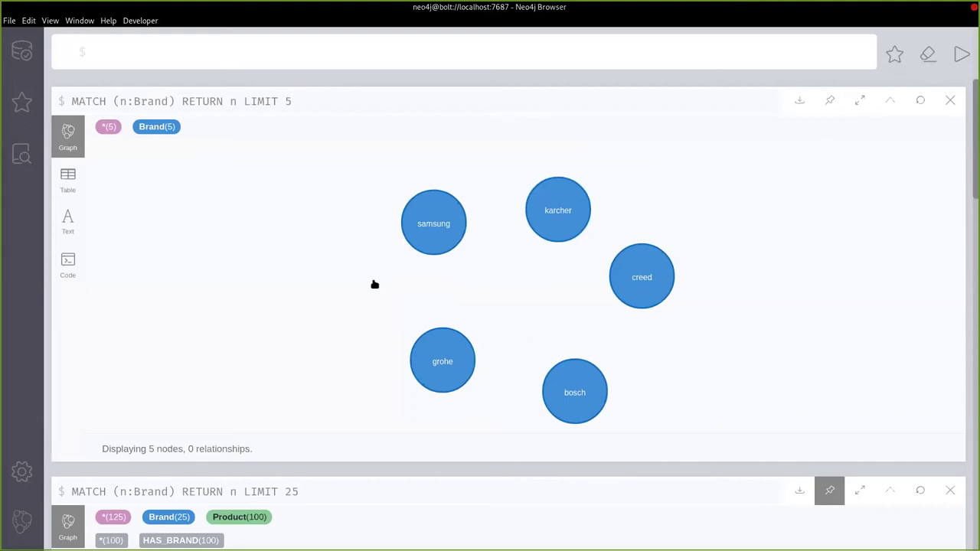
key("alt+F4")
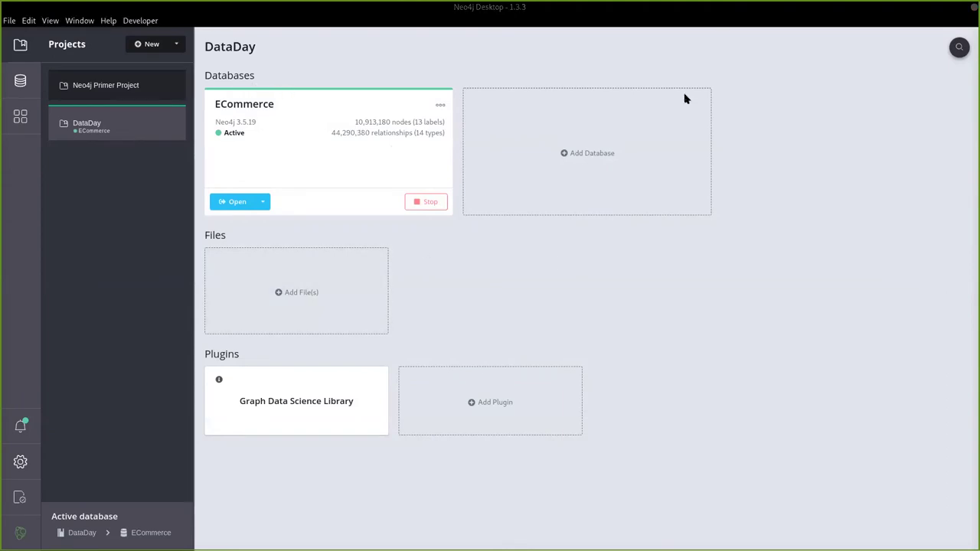
Add dataday.neo4j-browser-guide from Documents > DataDay to the DataDay project
left_click(176, 48)
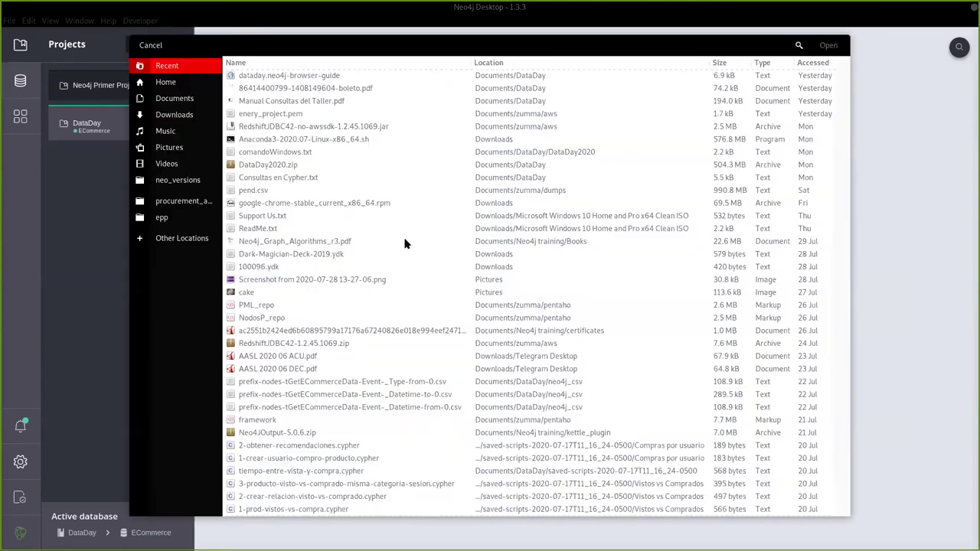
key("Escape")
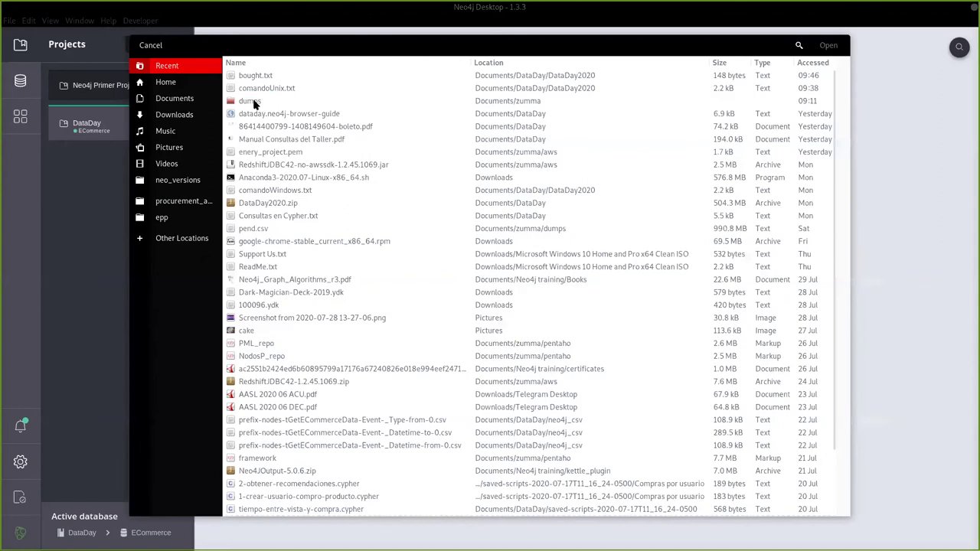
left_click(175, 98)
key("Return")
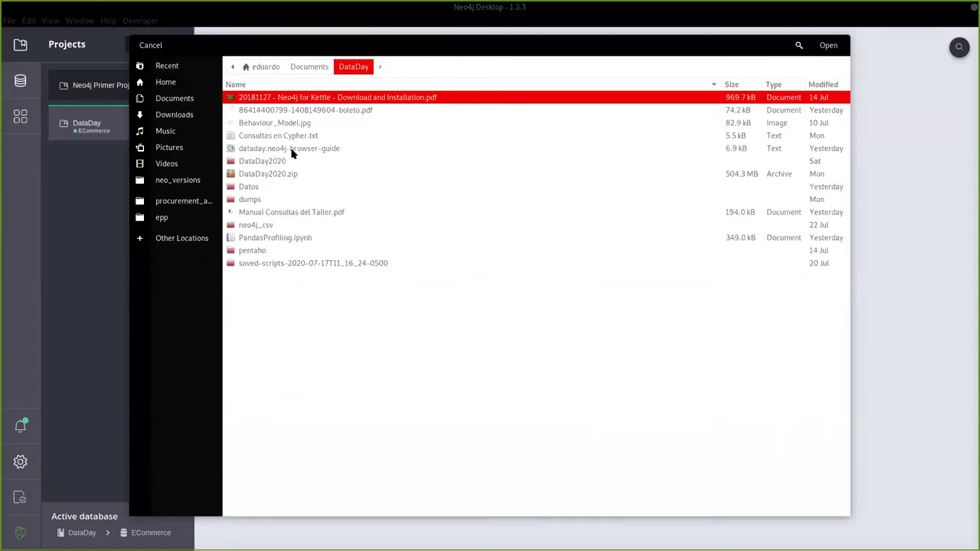
left_click(291, 150)
key("Return")
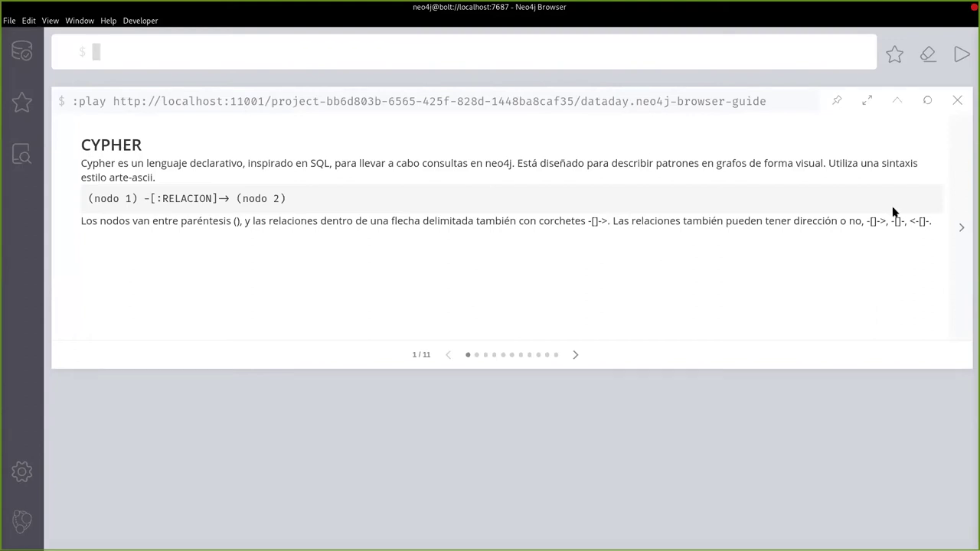
Pin the CYPHER guide frame and highlight 'arte-ascii' and 'nodo 1' in its text
left_click(836, 99)
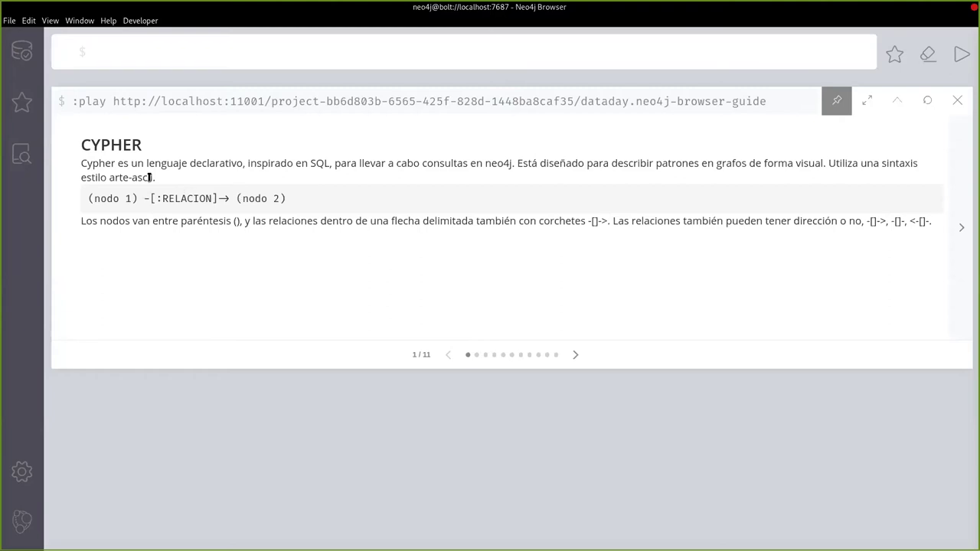
left_click_drag(155, 176, 108, 177)
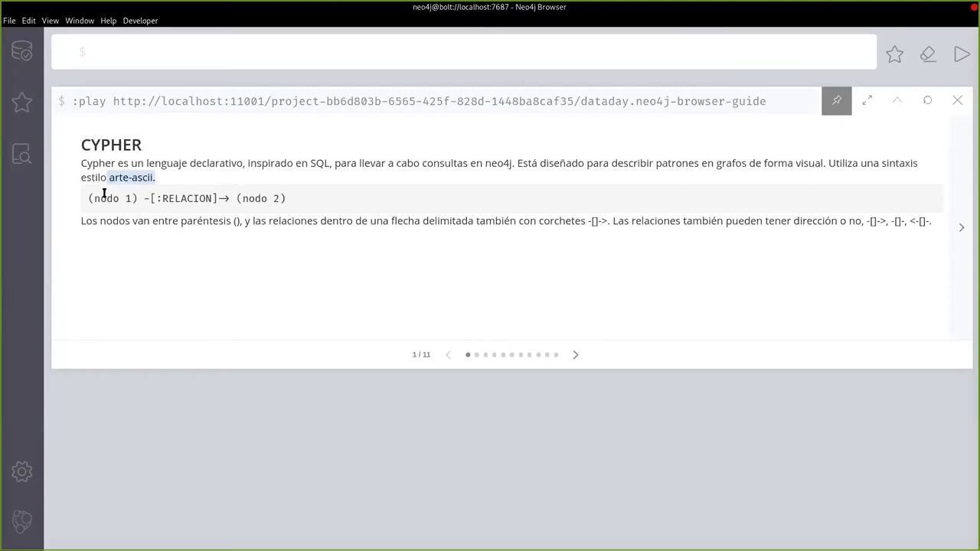
left_click(342, 265)
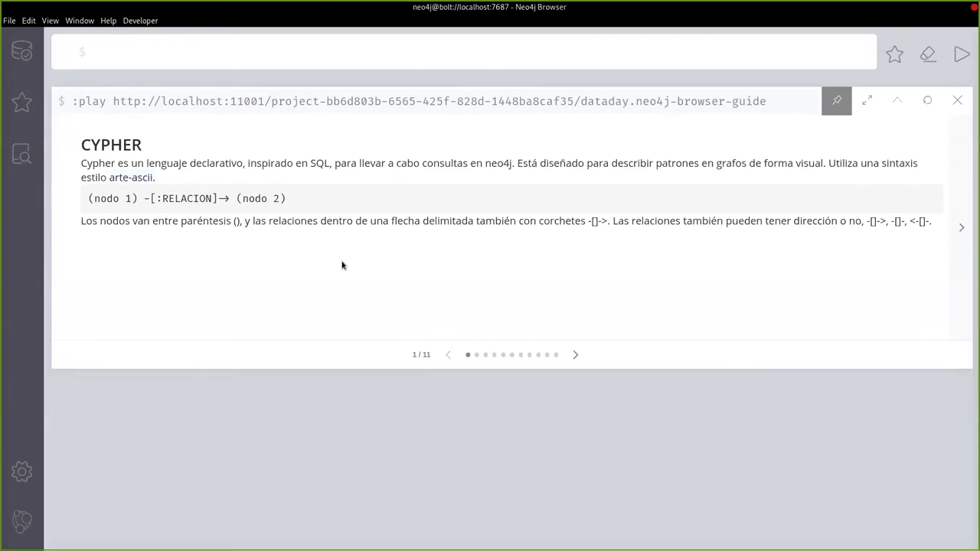
left_click_drag(131, 198, 97, 210)
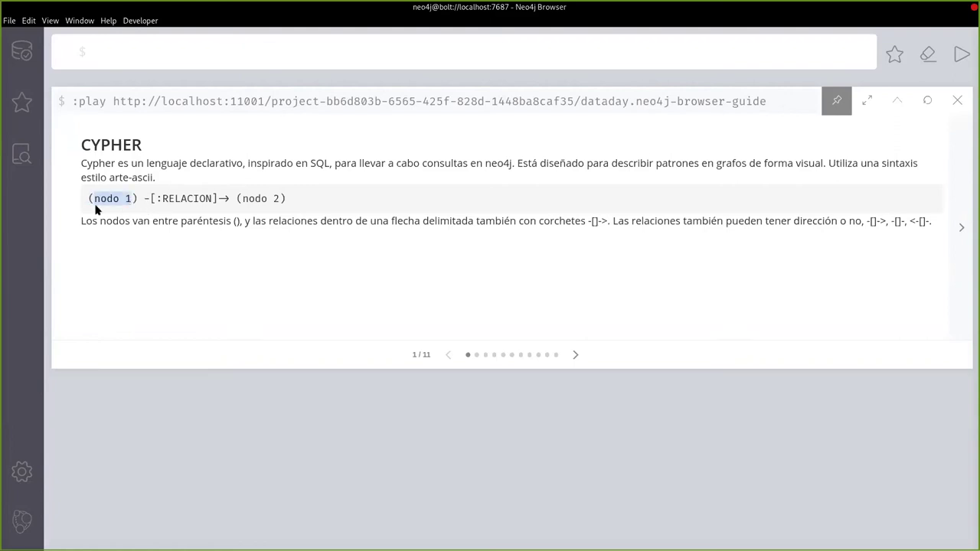